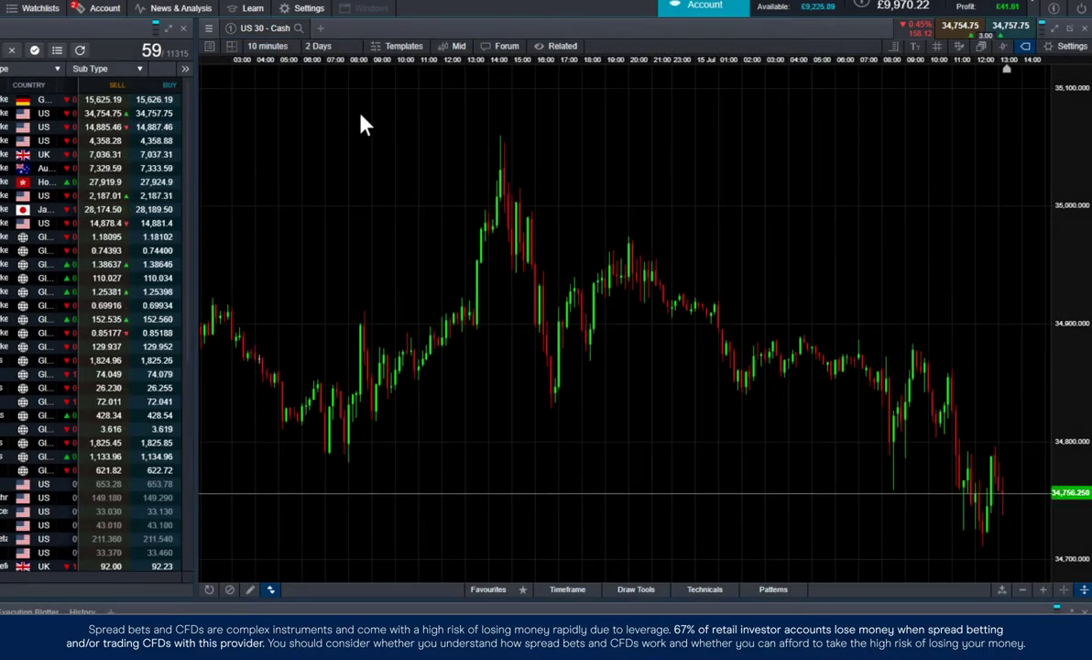
Step: Set the US 30 chart's history range to 1 Day
left_click(334, 47)
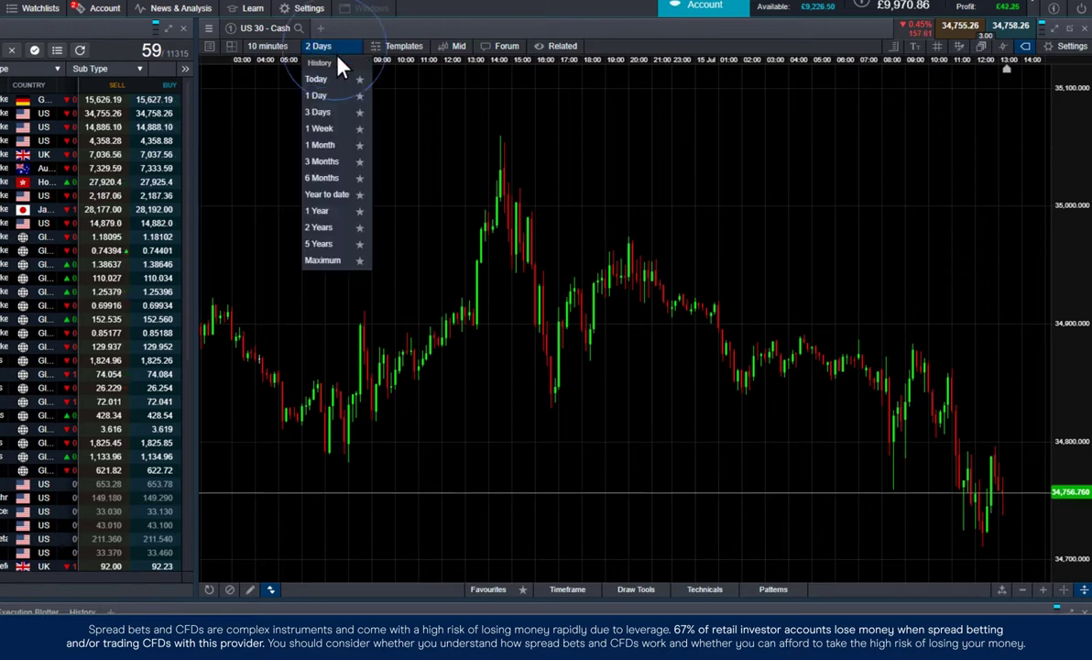
left_click(343, 103)
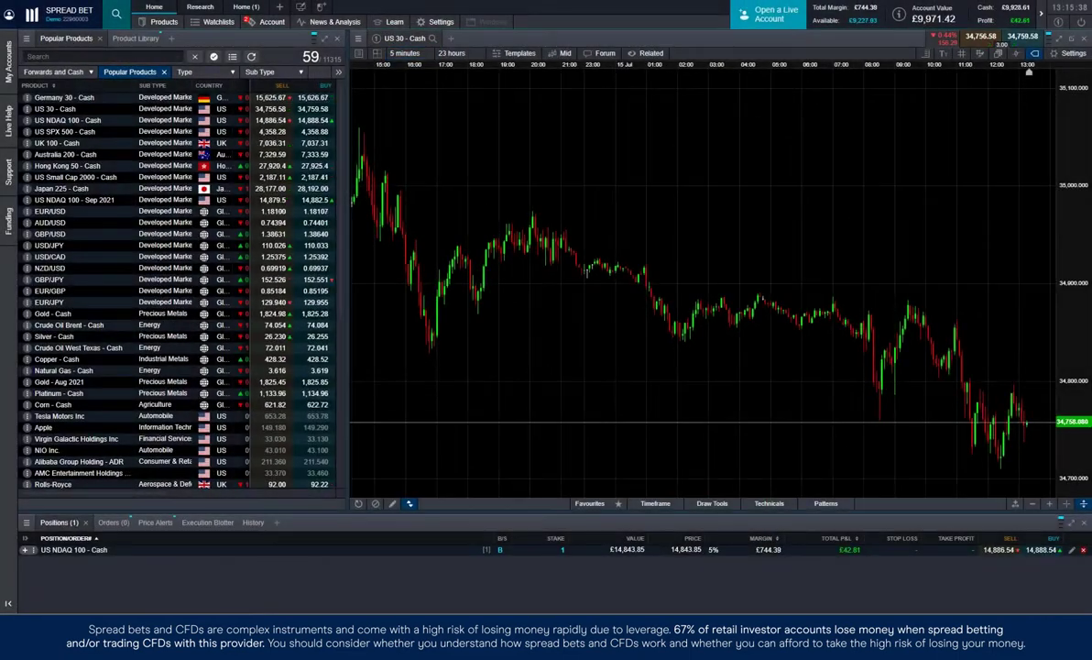
scroll(710, 156, "up", 2)
scroll(710, 156, "up", 1)
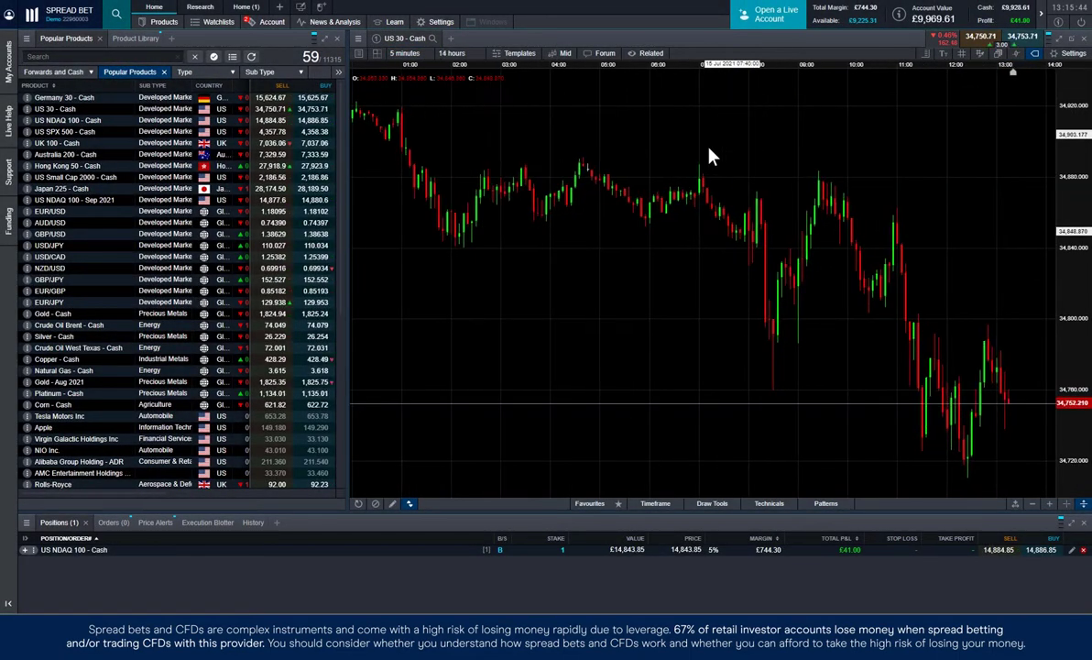
scroll(711, 156, "down", 6)
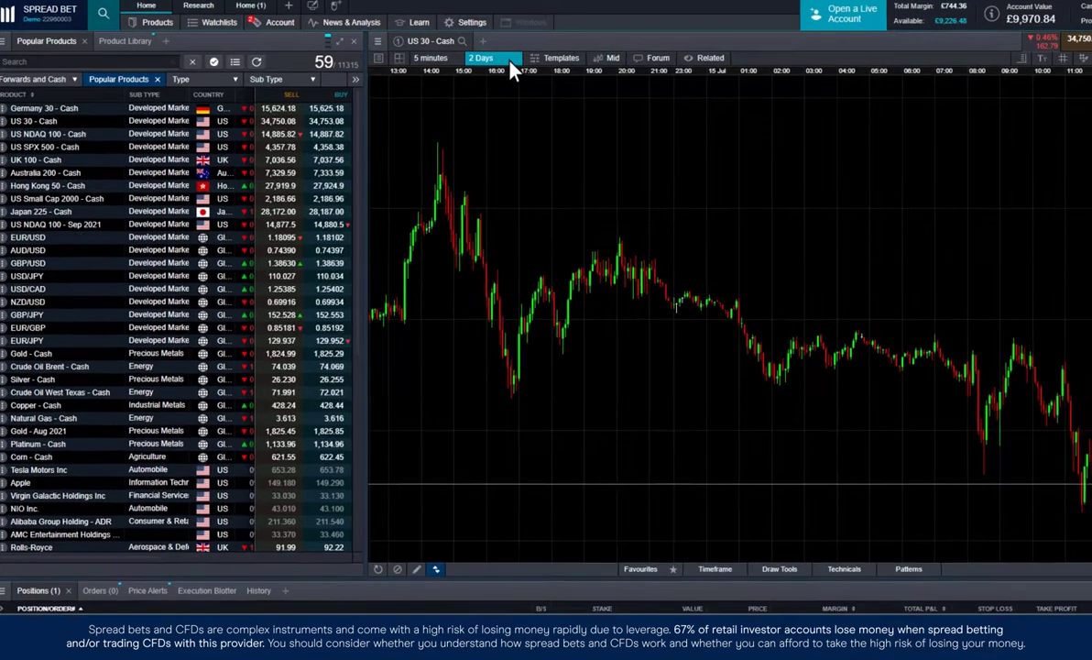
Step: Star the 1 Day and 1 Week ranges as favourites
left_click(458, 55)
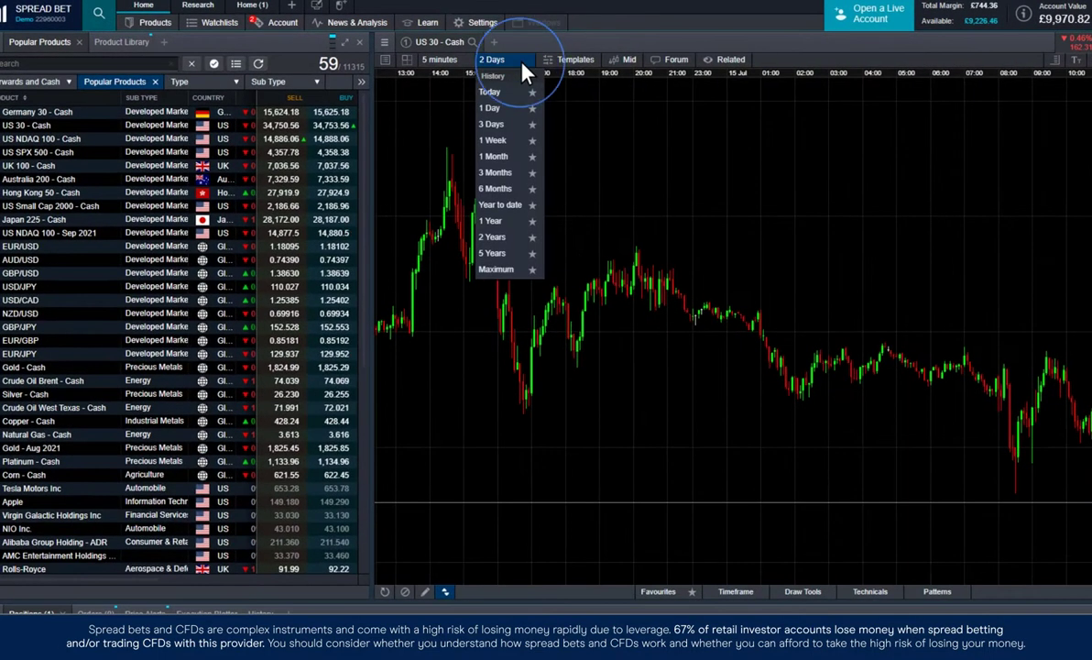
left_click(533, 109)
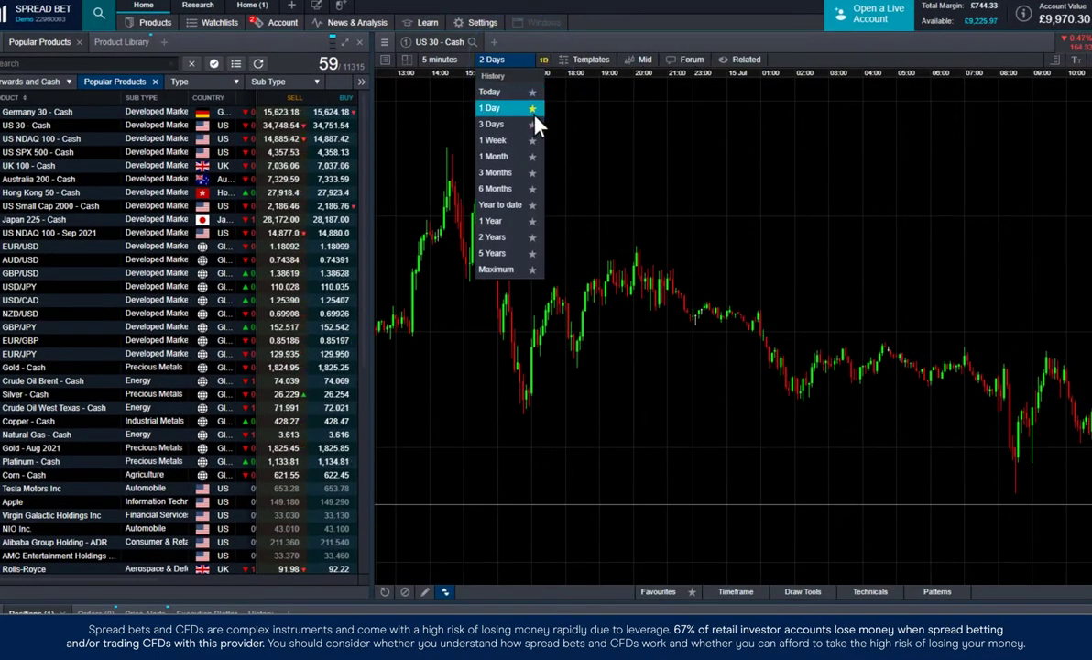
left_click(533, 141)
left_click(529, 66)
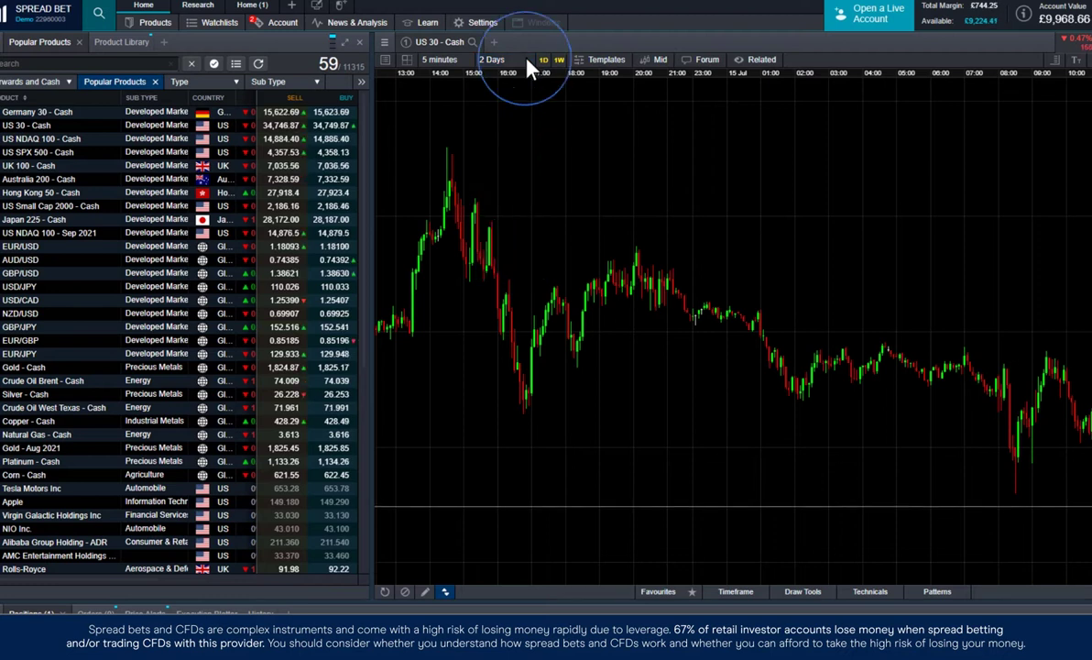
Step: Star the 10-minute and 1-minute bar intervals as favourites
left_click(459, 61)
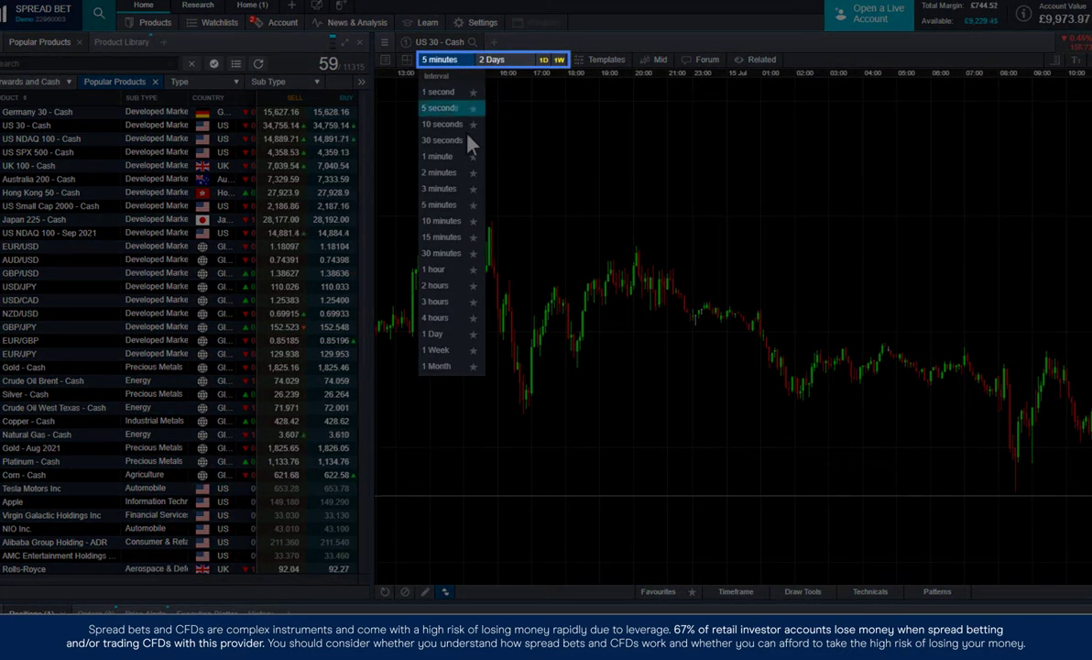
left_click(472, 221)
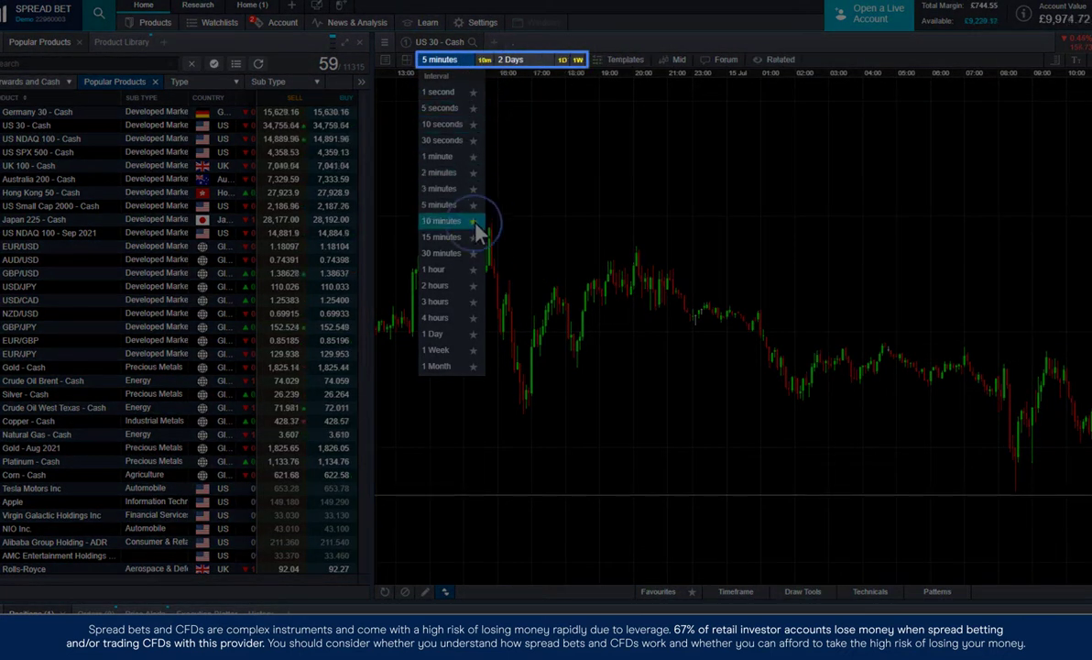
left_click(474, 158)
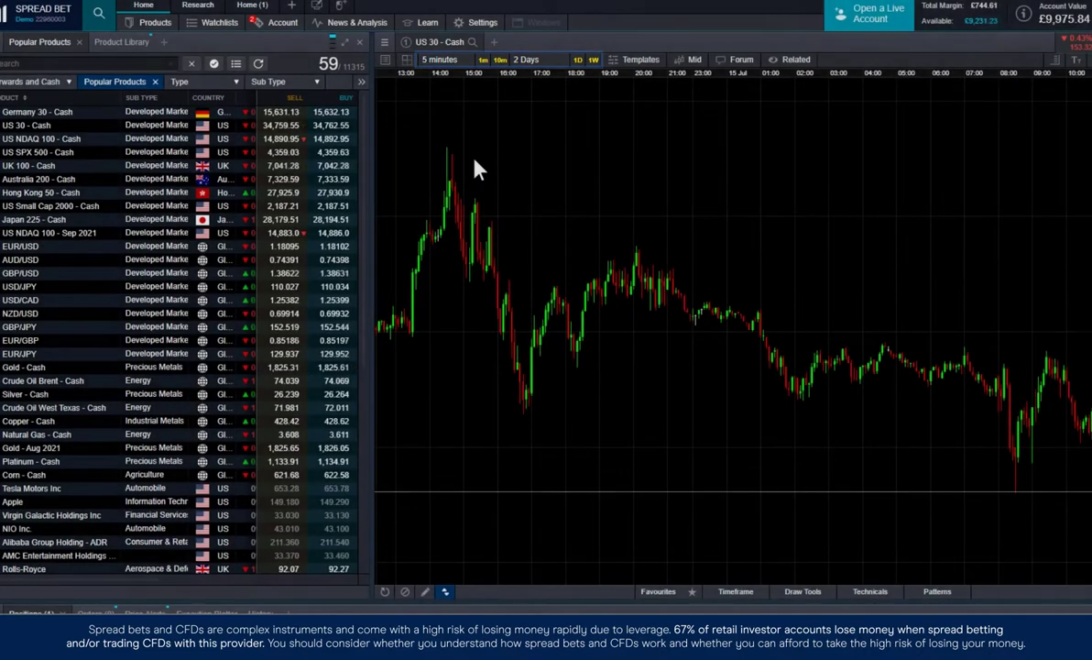
left_click(408, 62)
left_click(438, 110)
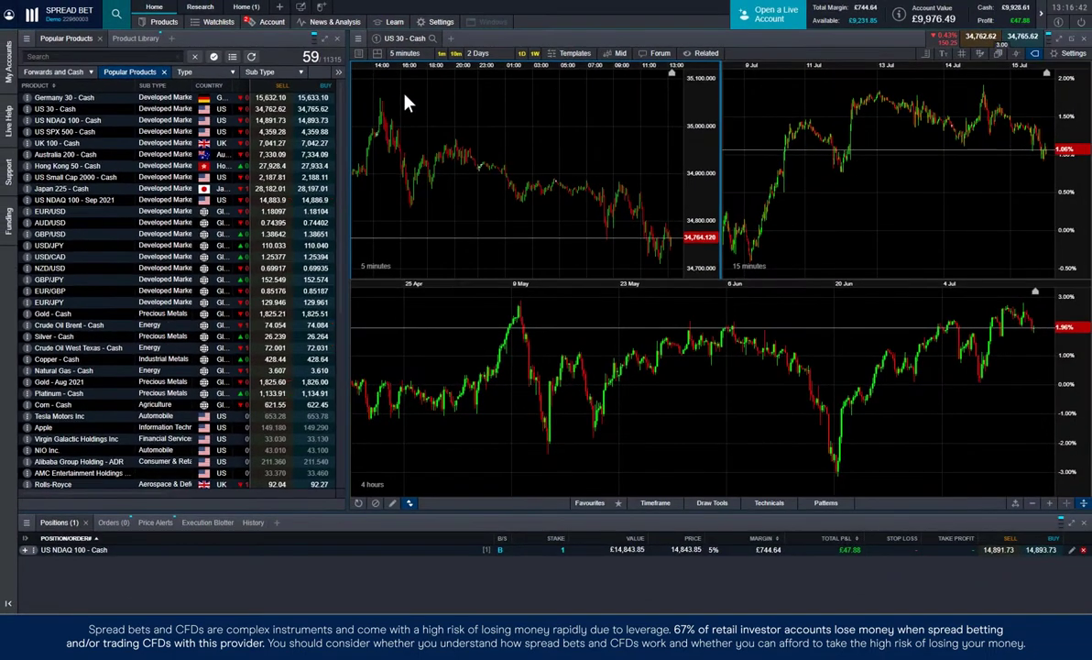
left_click(765, 130)
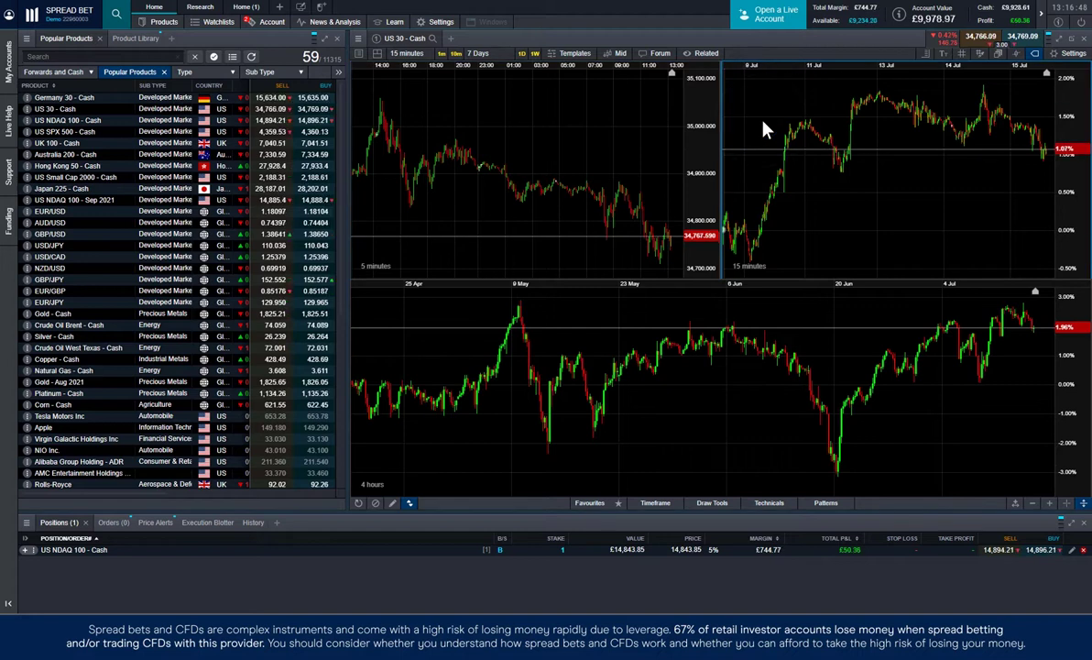
left_click(478, 53)
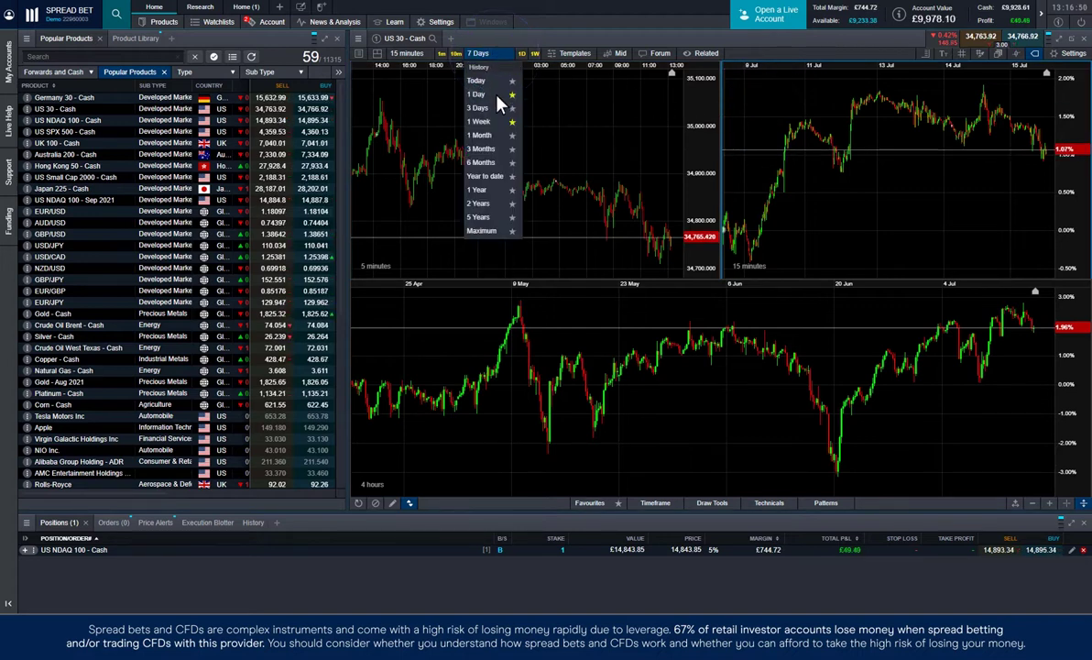
left_click(496, 149)
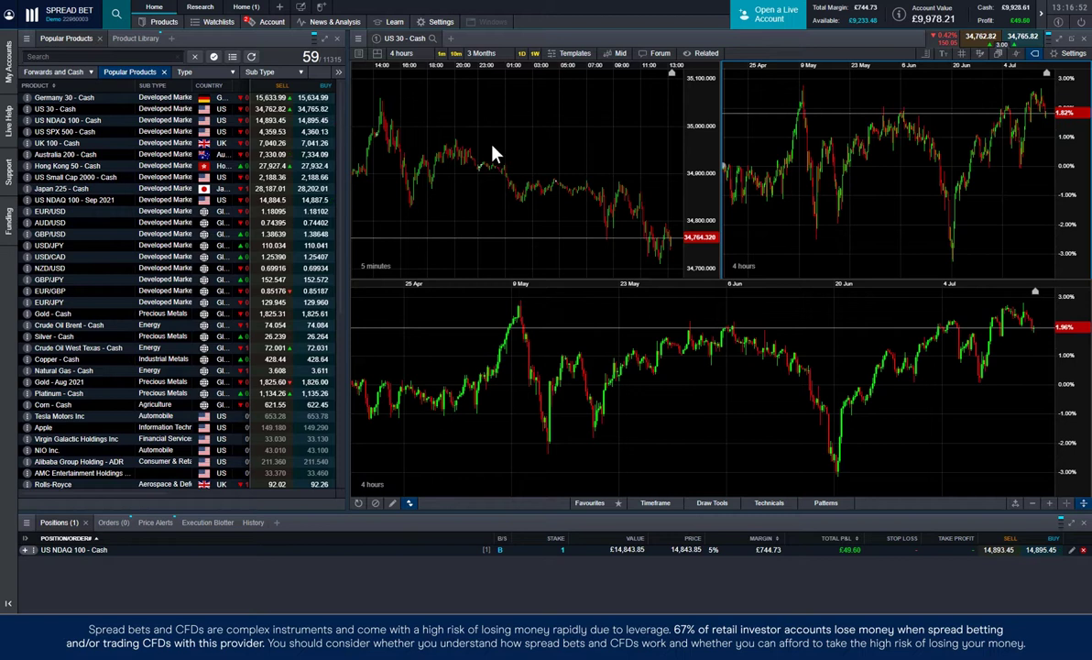
left_click(378, 55)
left_click(385, 77)
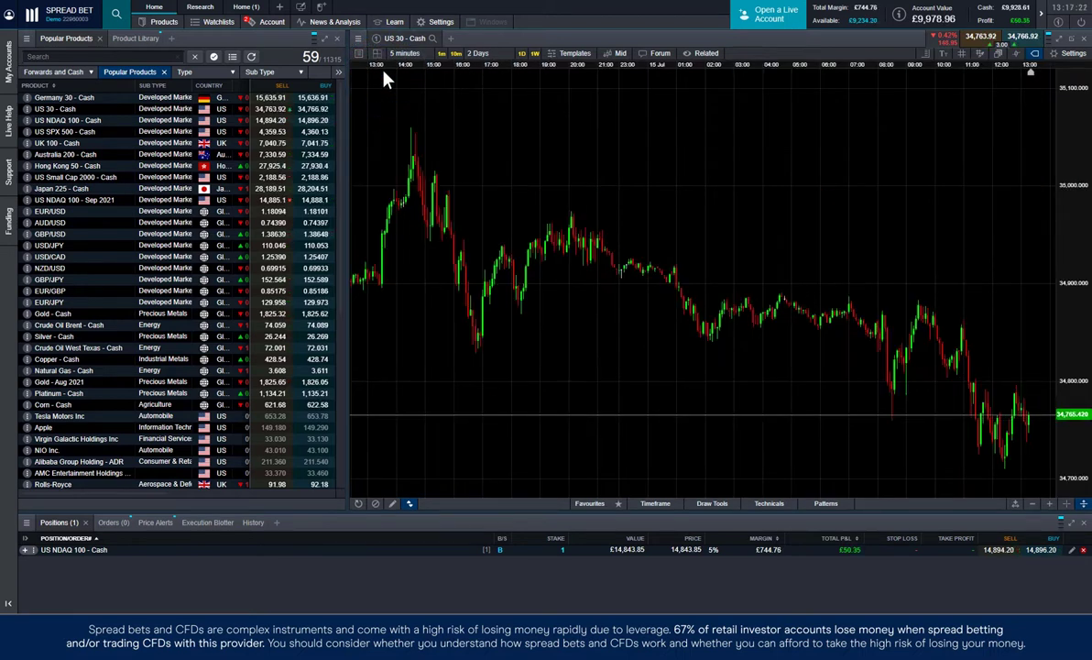
left_click_drag(66, 143, 422, 151)
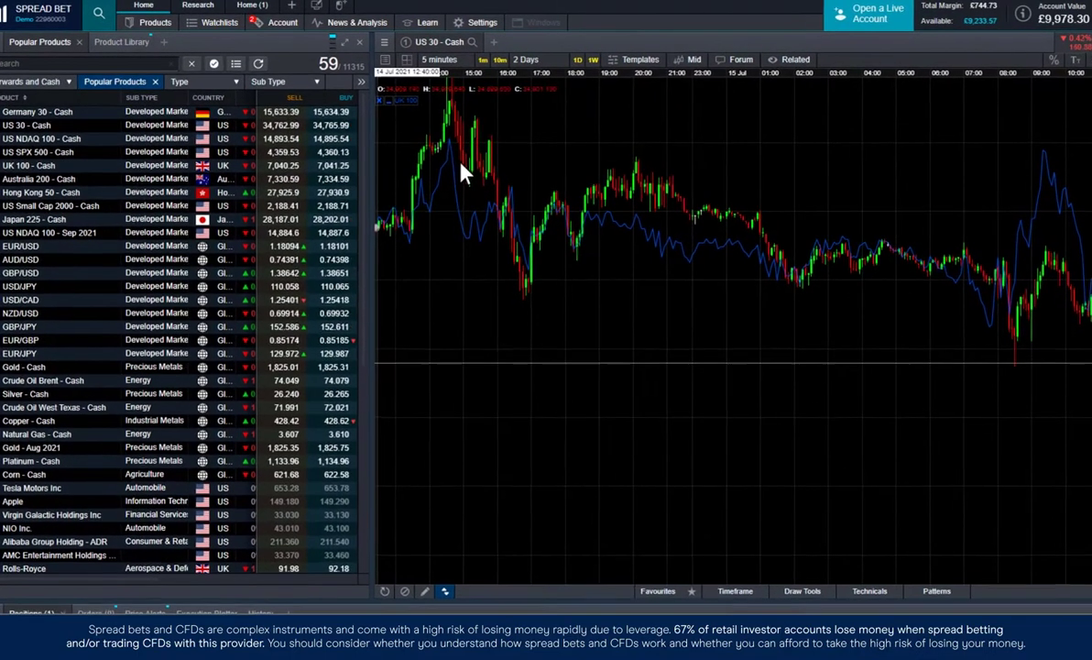
left_click(381, 101)
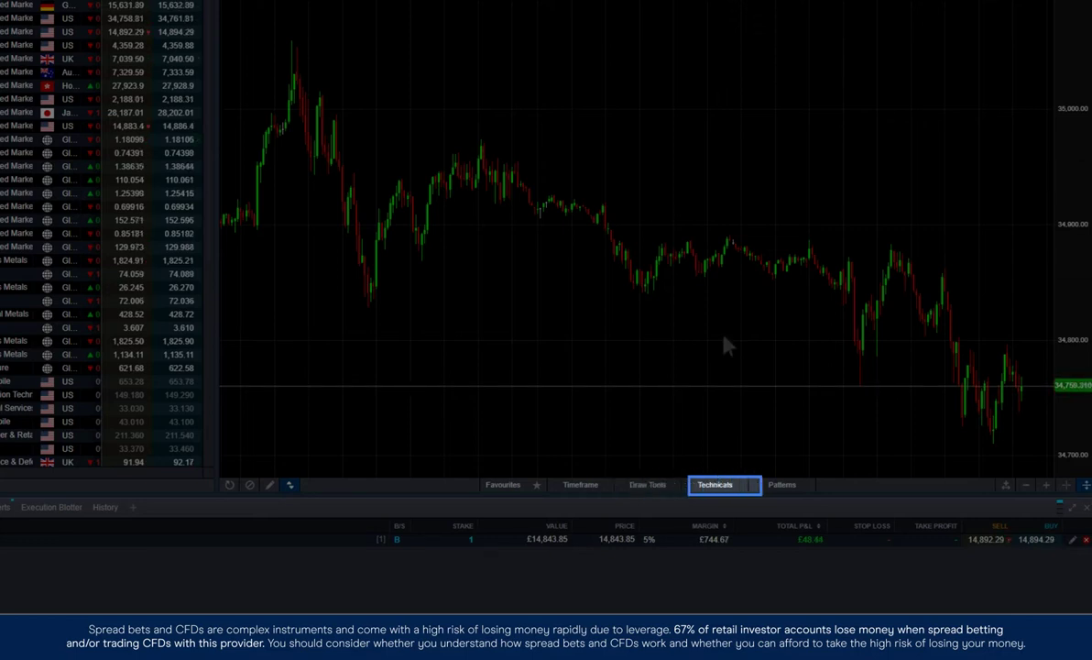
Step: Remove SMA from the favourite tools, then re-star it from the Technicals list
left_click(519, 488)
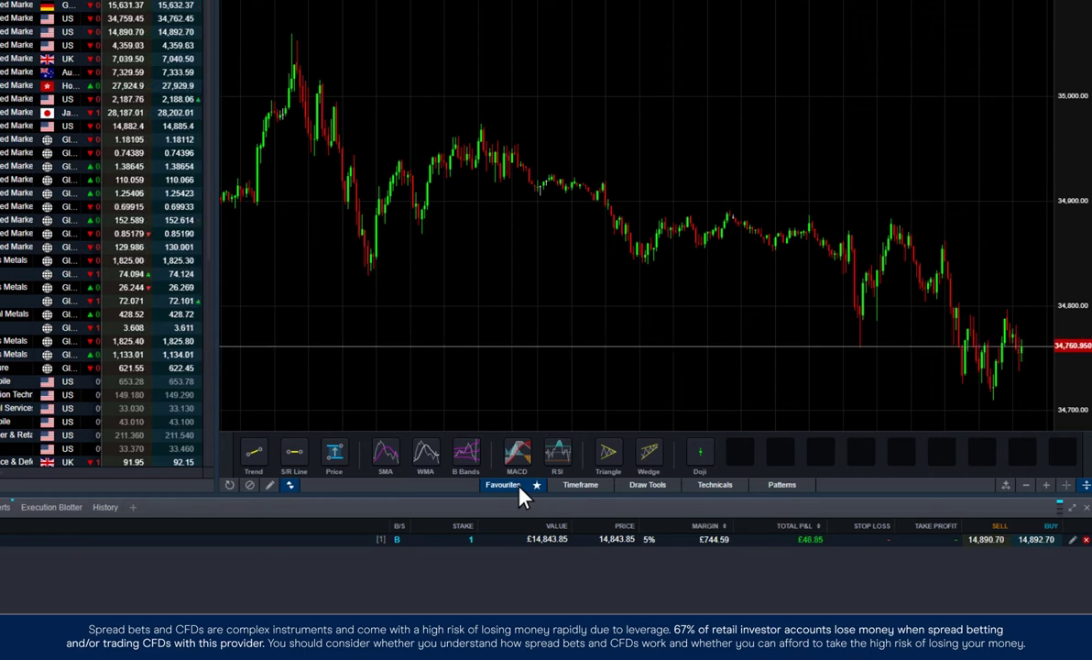
left_click(402, 438)
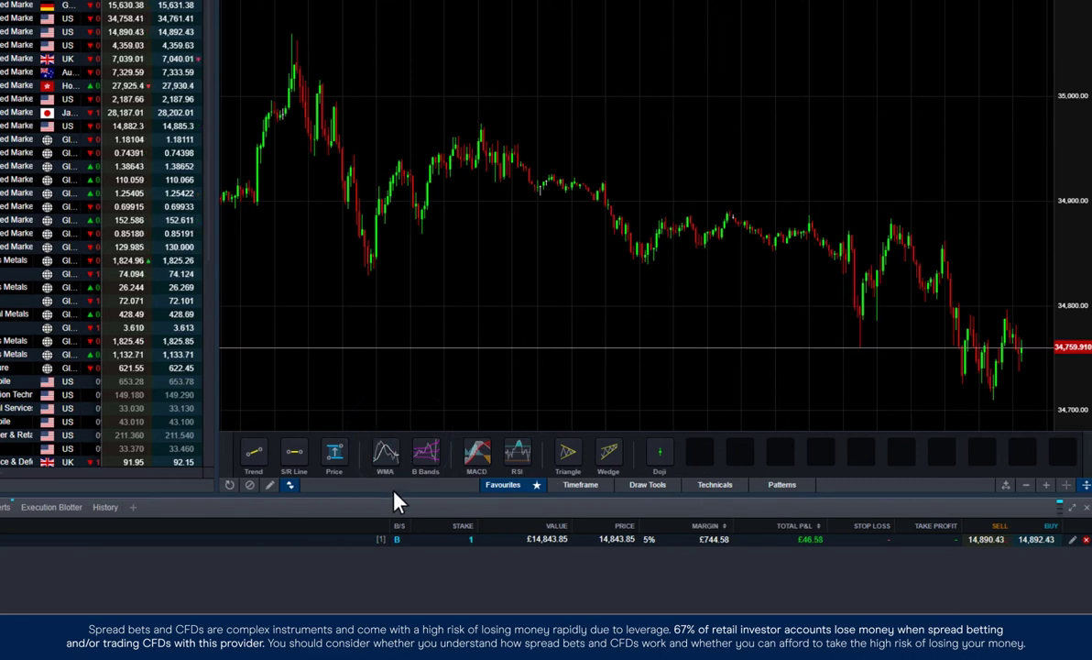
left_click(723, 486)
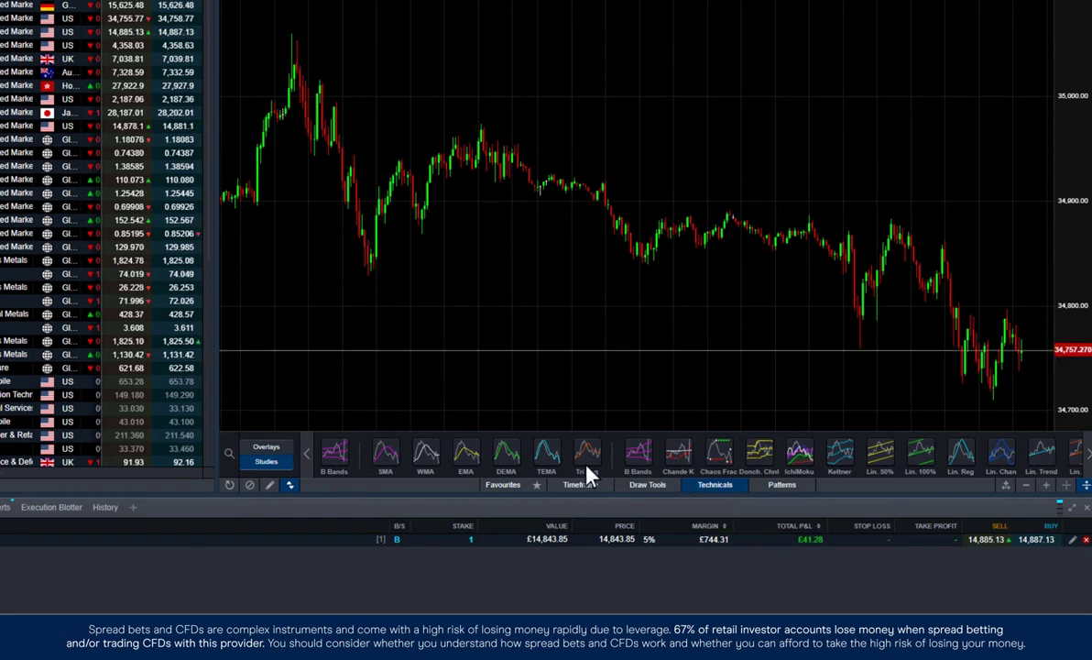
left_click(404, 446)
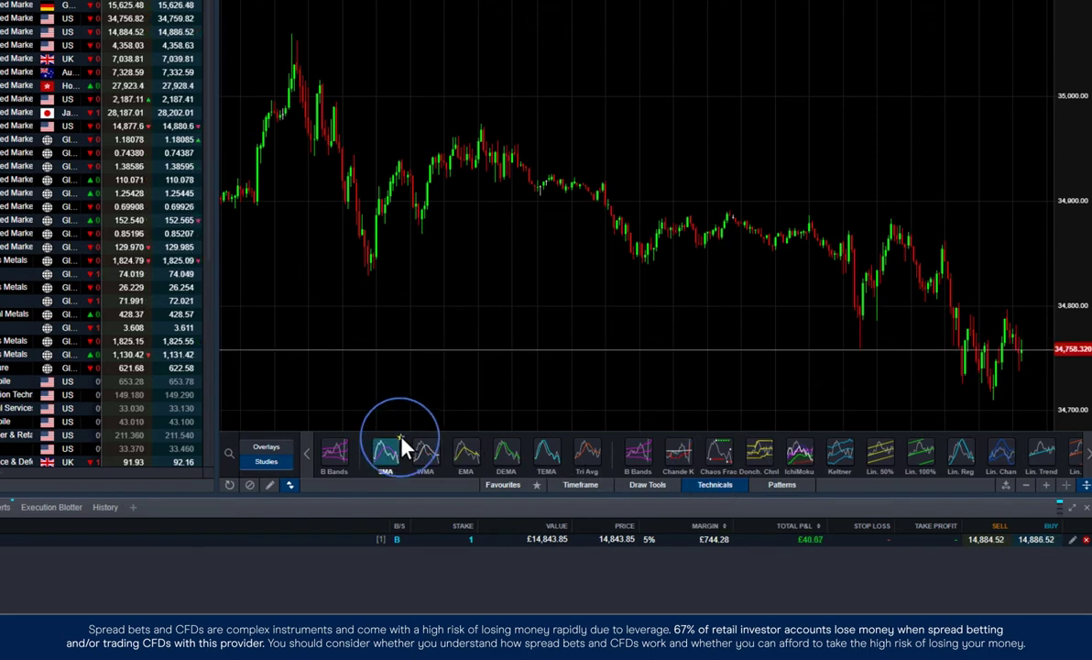
left_click(516, 486)
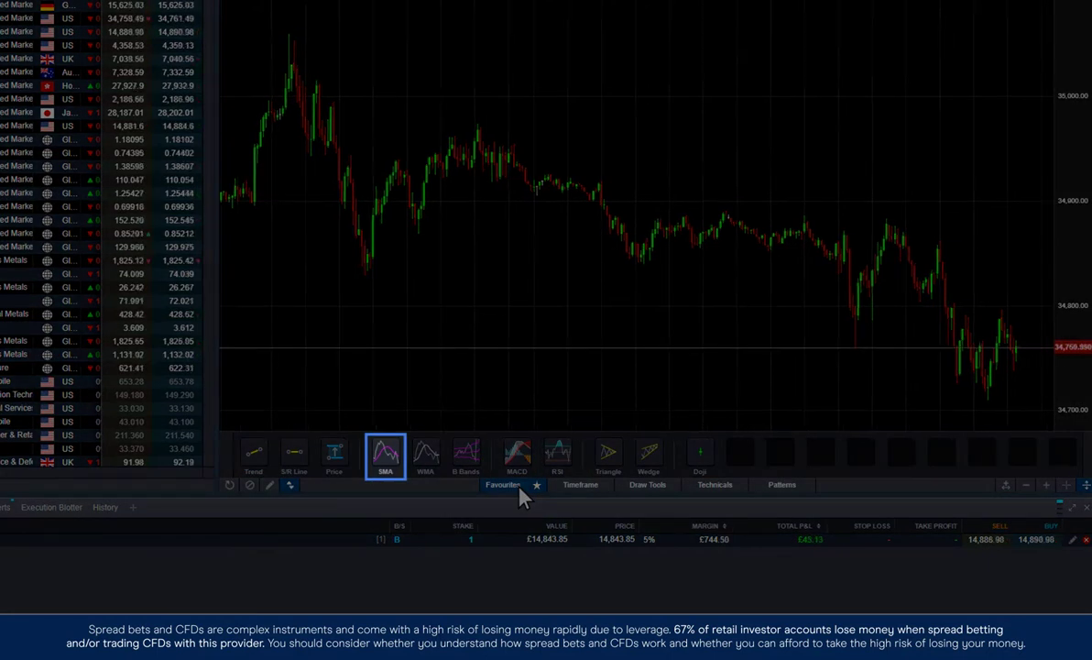
Step: Draw a trend line across the US 30 decline, then select and delete it
left_click(658, 486)
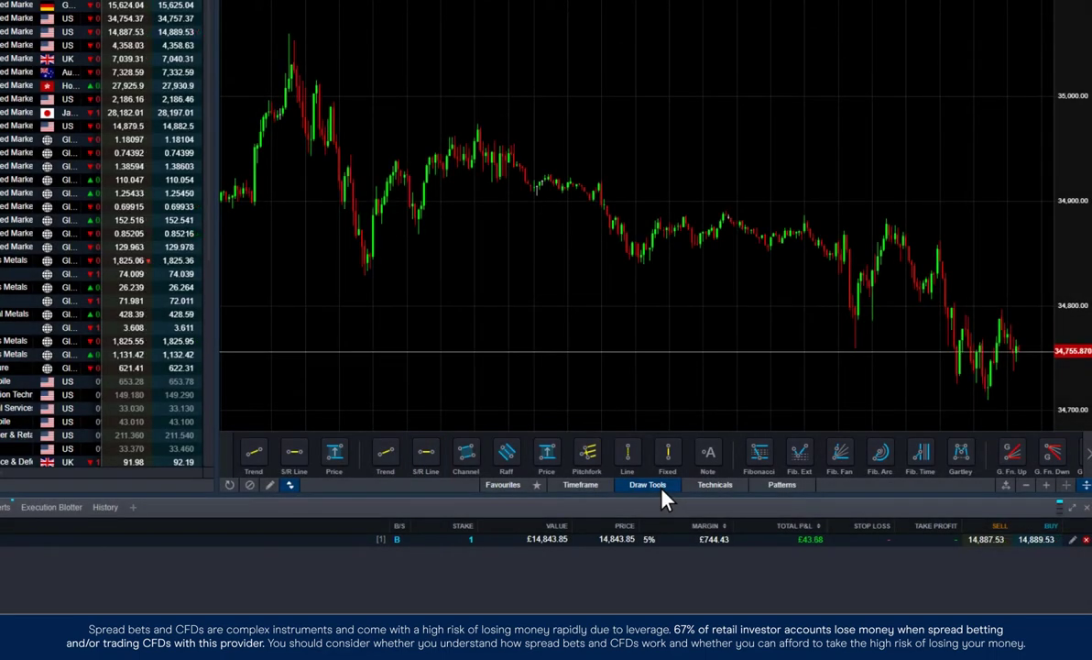
left_click(391, 456)
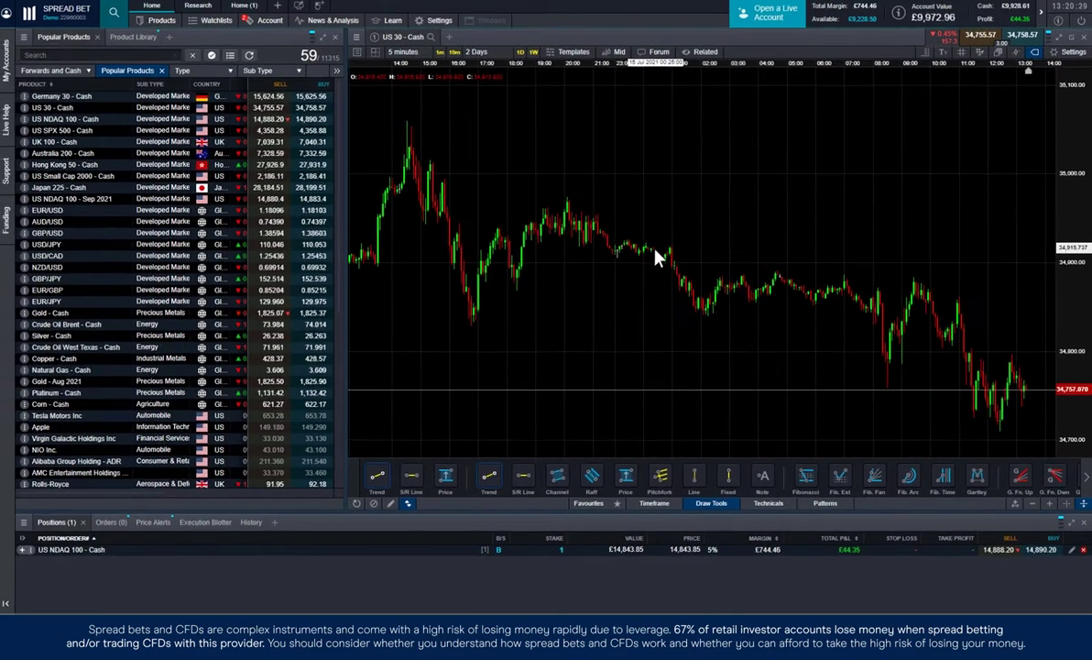
left_click(655, 253)
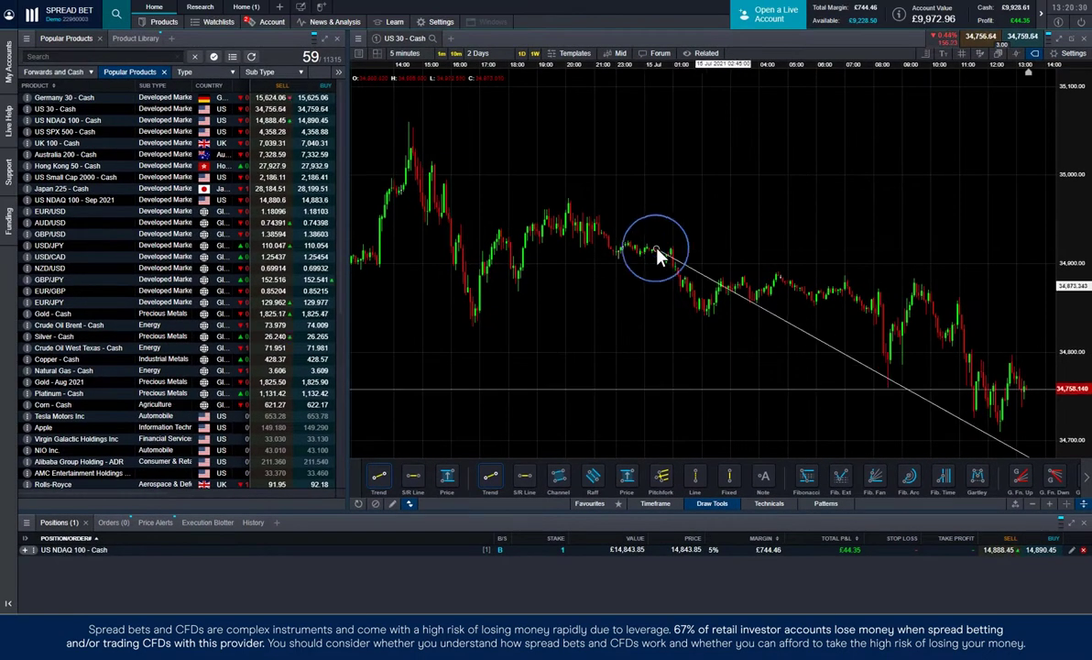
left_click(803, 306)
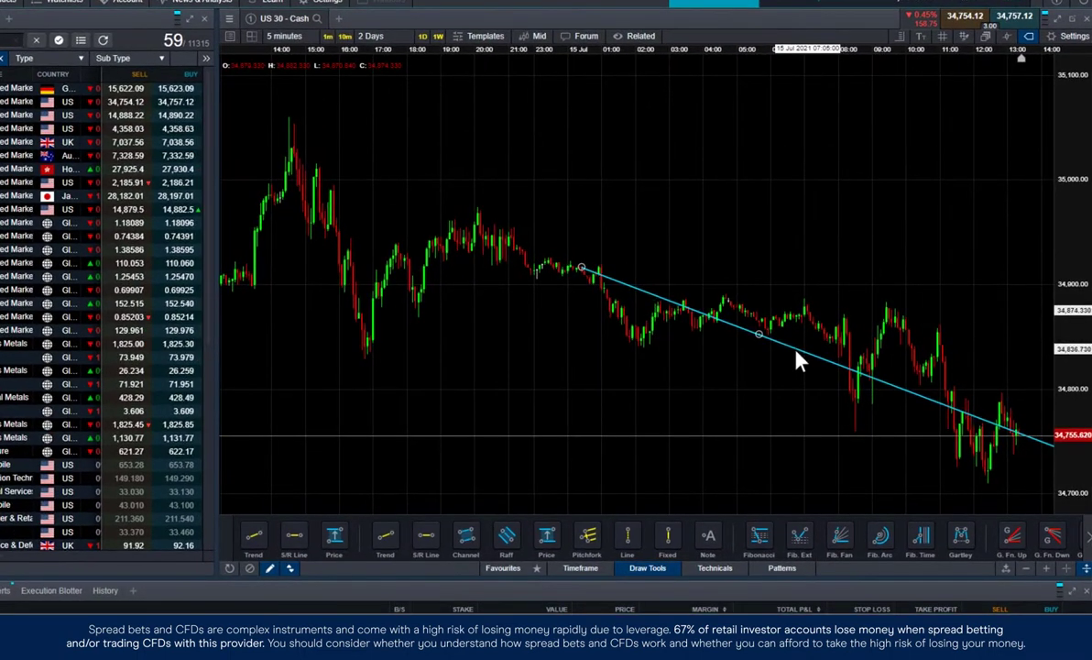
left_click(779, 341)
left_click(864, 334)
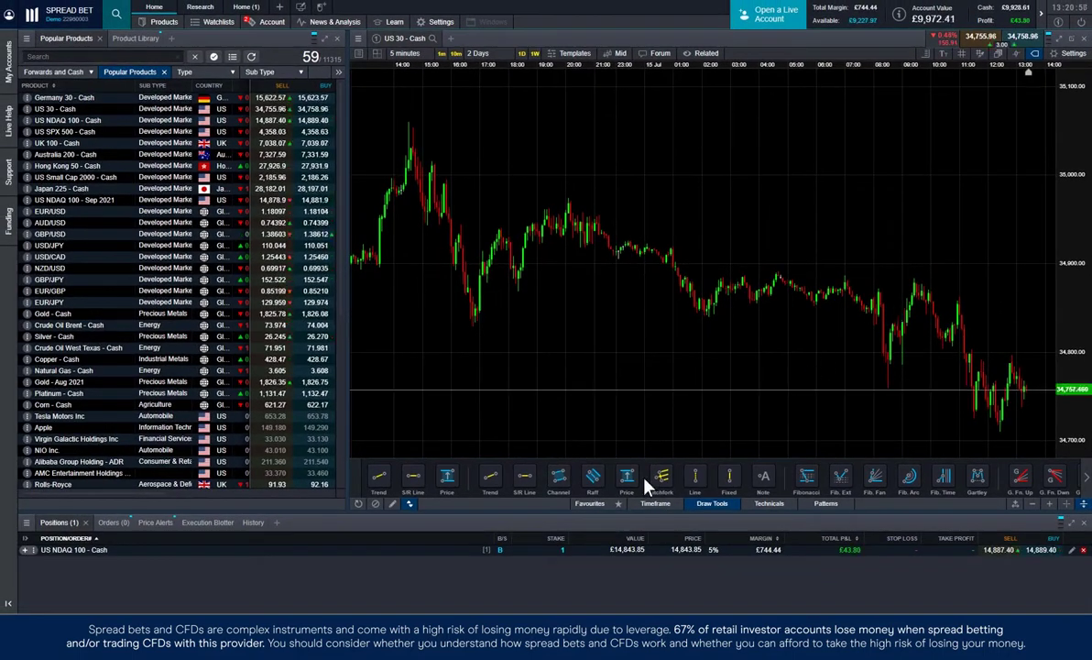
Step: From the favourites toolbar, add SMA, B Bands, MACD and RSI to the US 30 chart
left_click(596, 512)
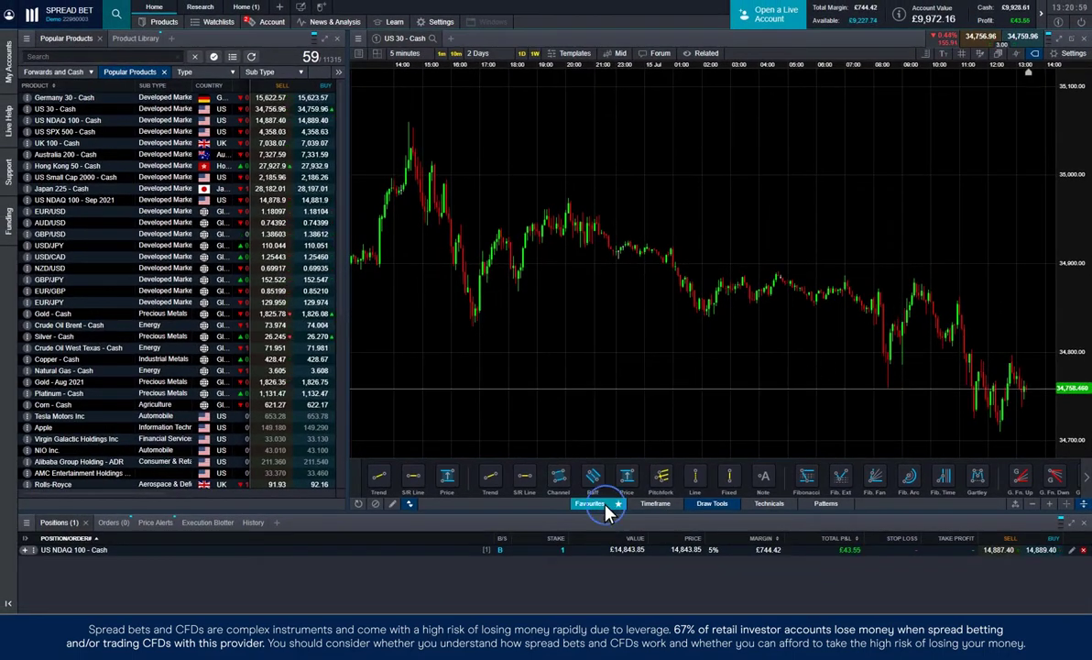
left_click(495, 480)
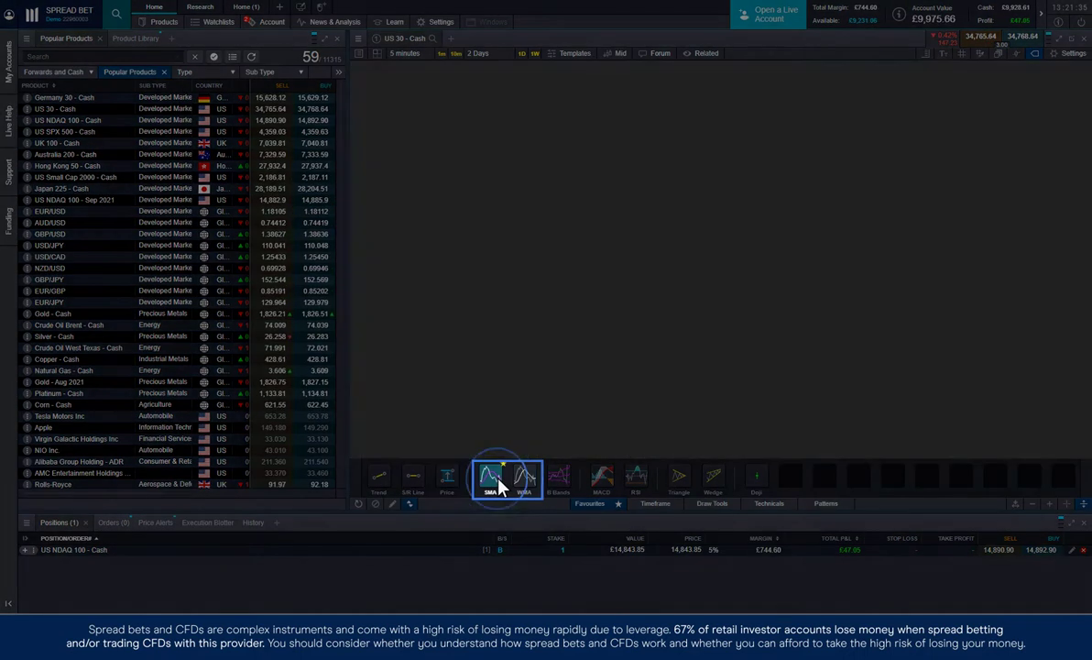
left_click(557, 483)
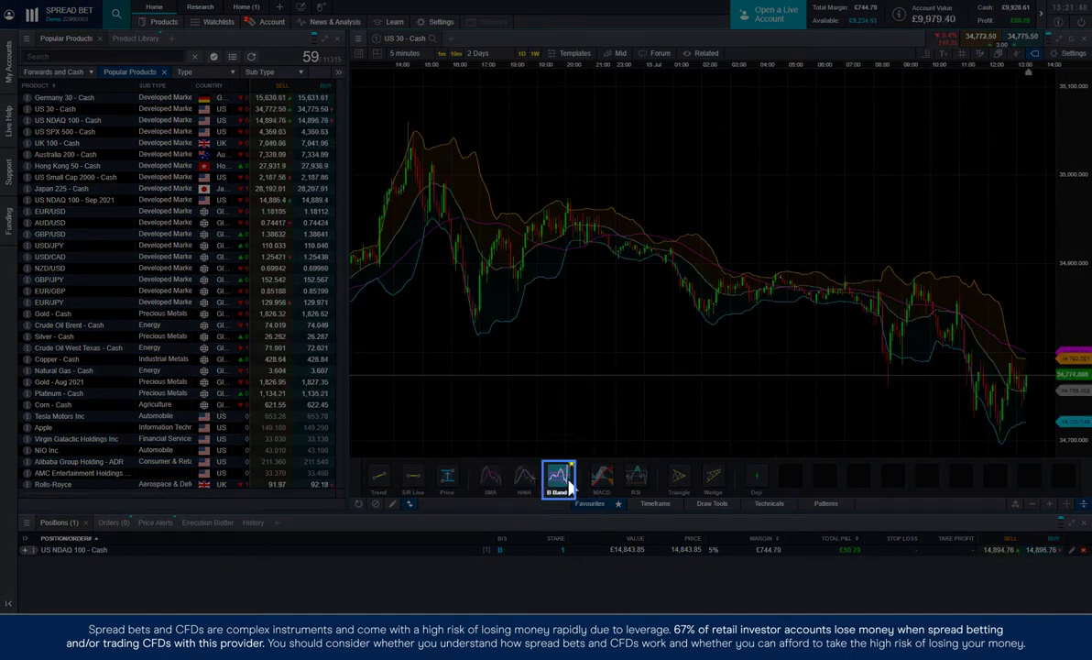
left_click(604, 485)
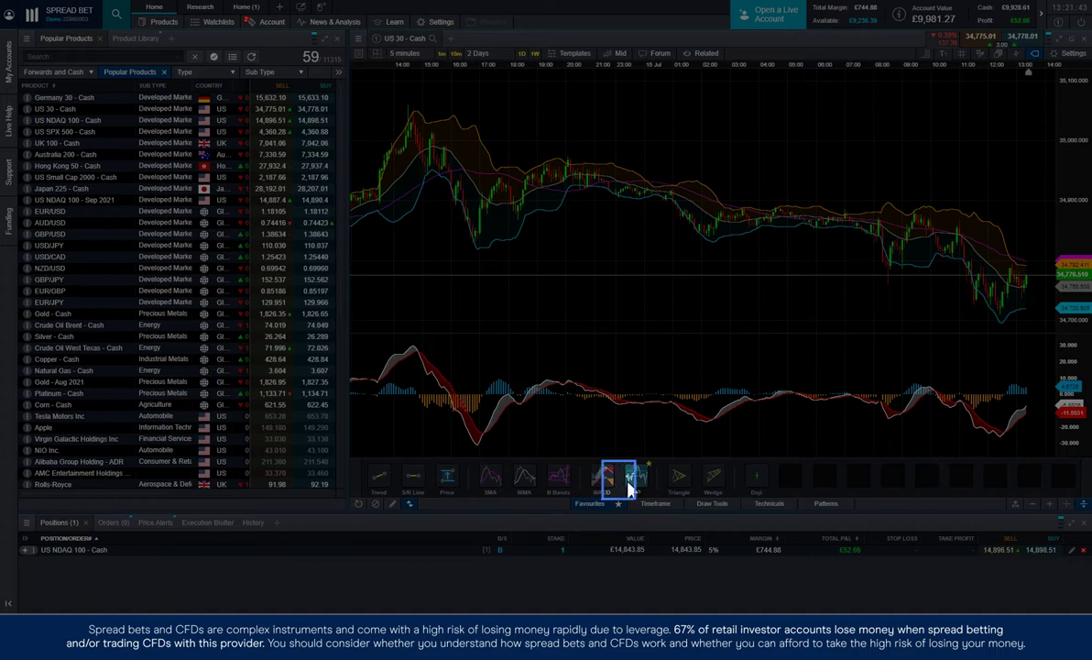
left_click(639, 484)
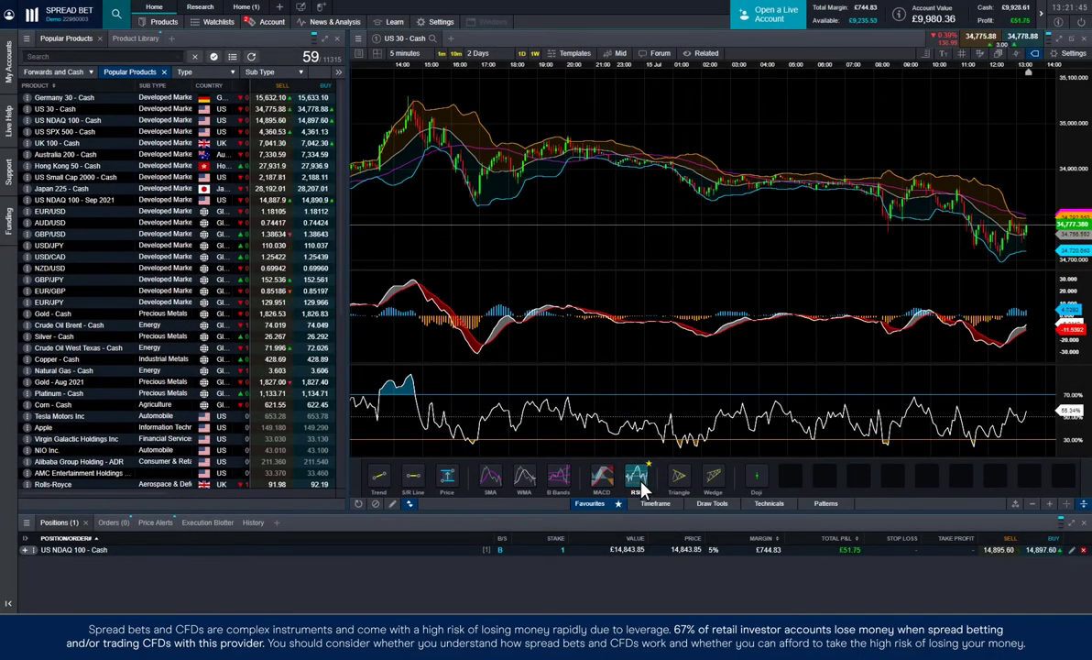
Step: Clear all indicators, then search 'RSI' under Technicals > Studies and add it
left_click(376, 505)
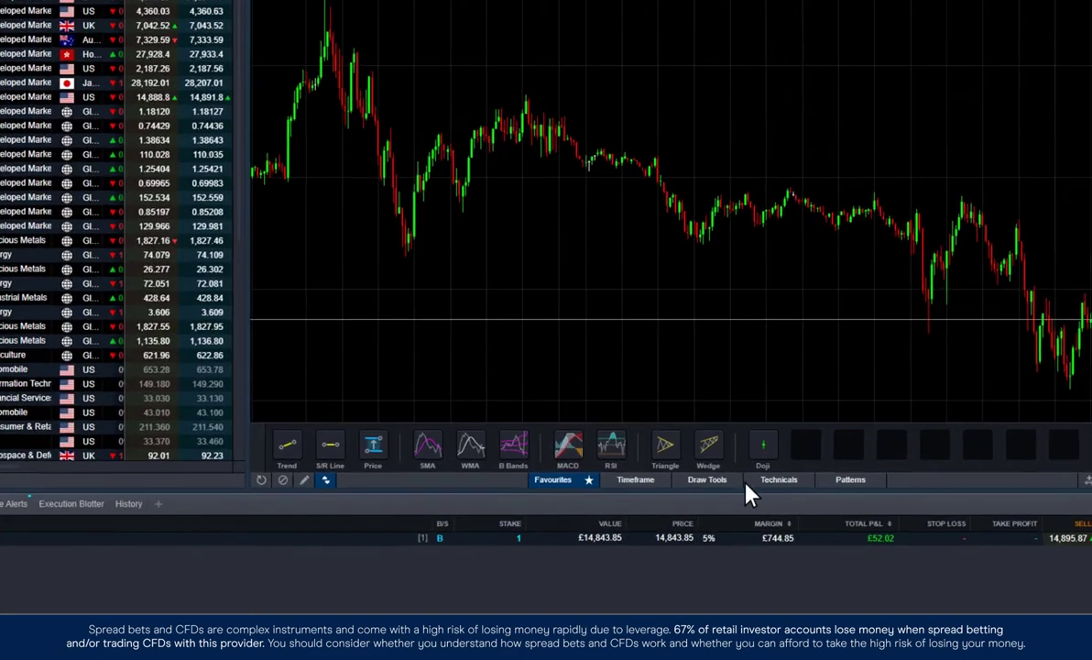
left_click(775, 497)
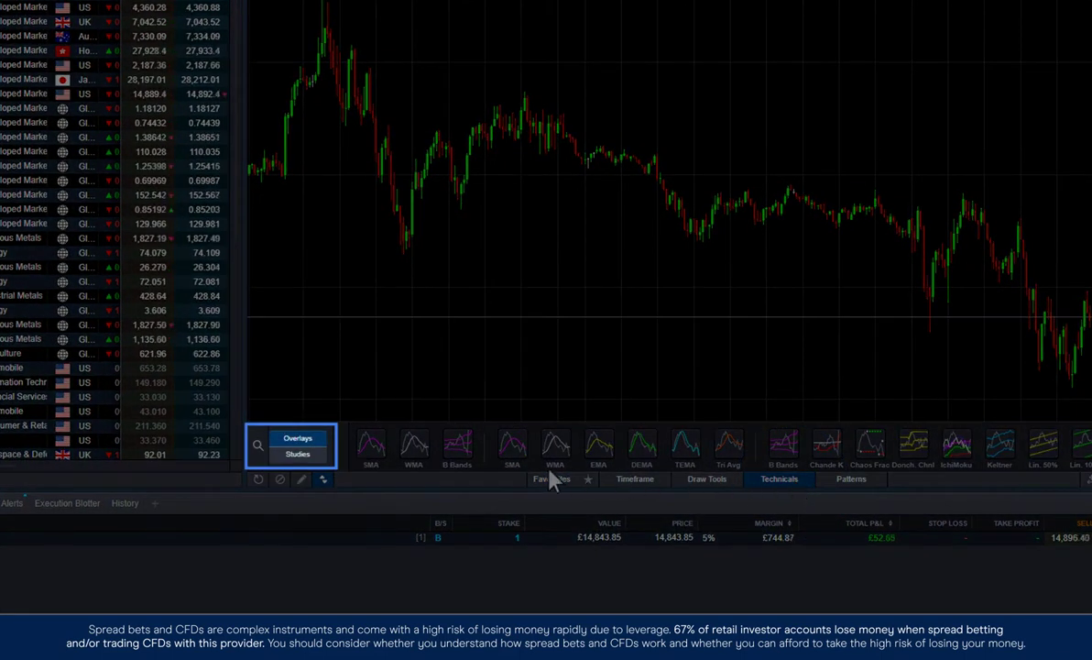
left_click(302, 453)
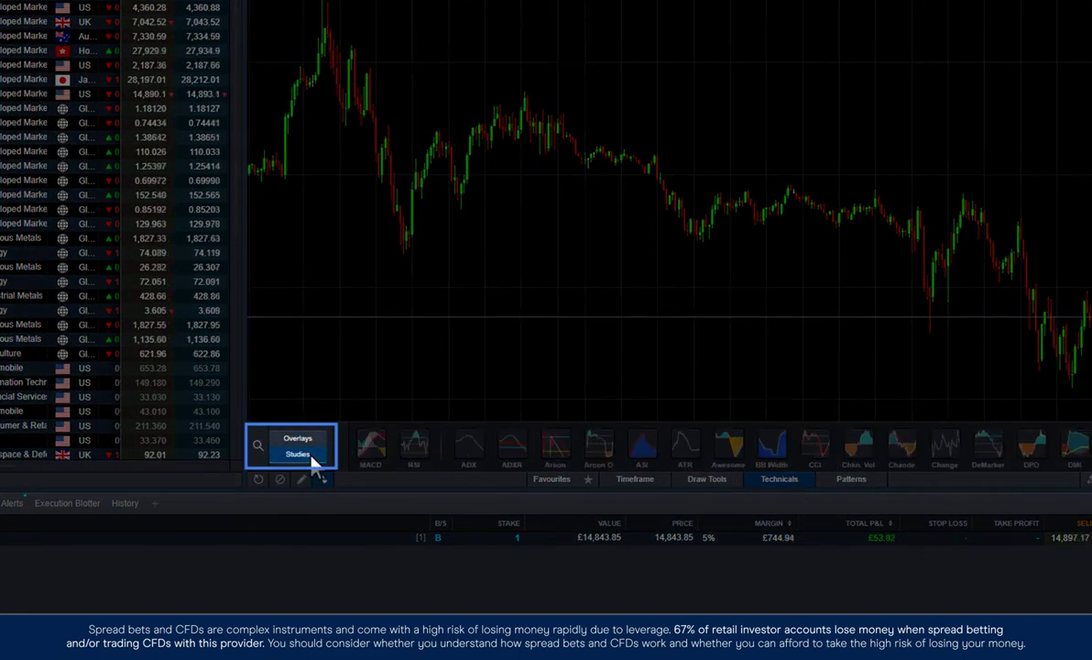
left_click(259, 448)
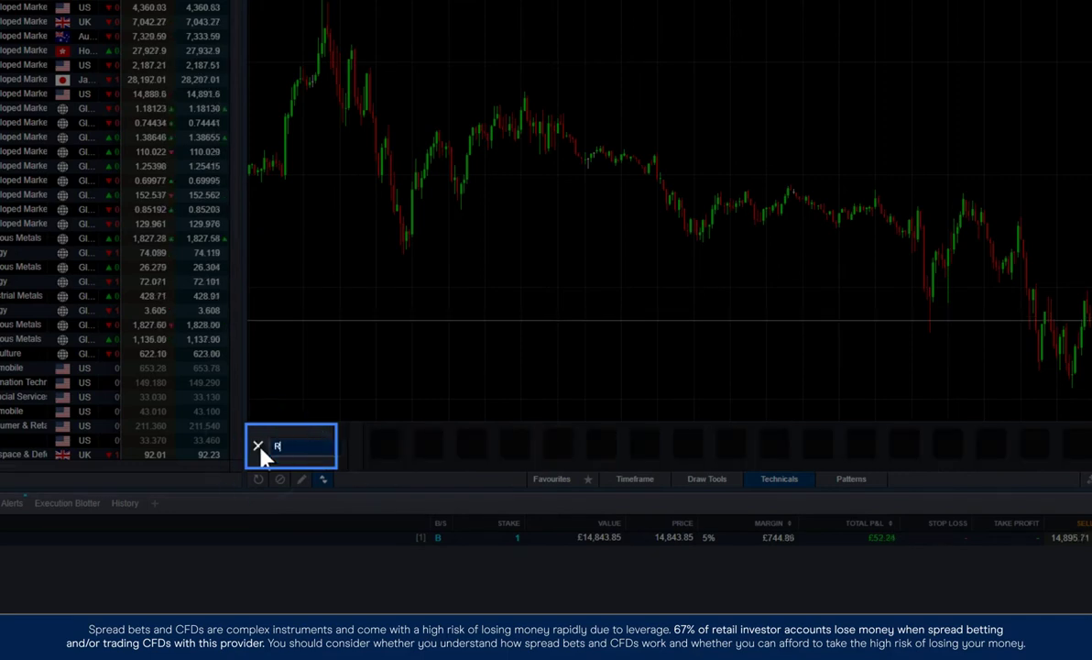
type("RSI")
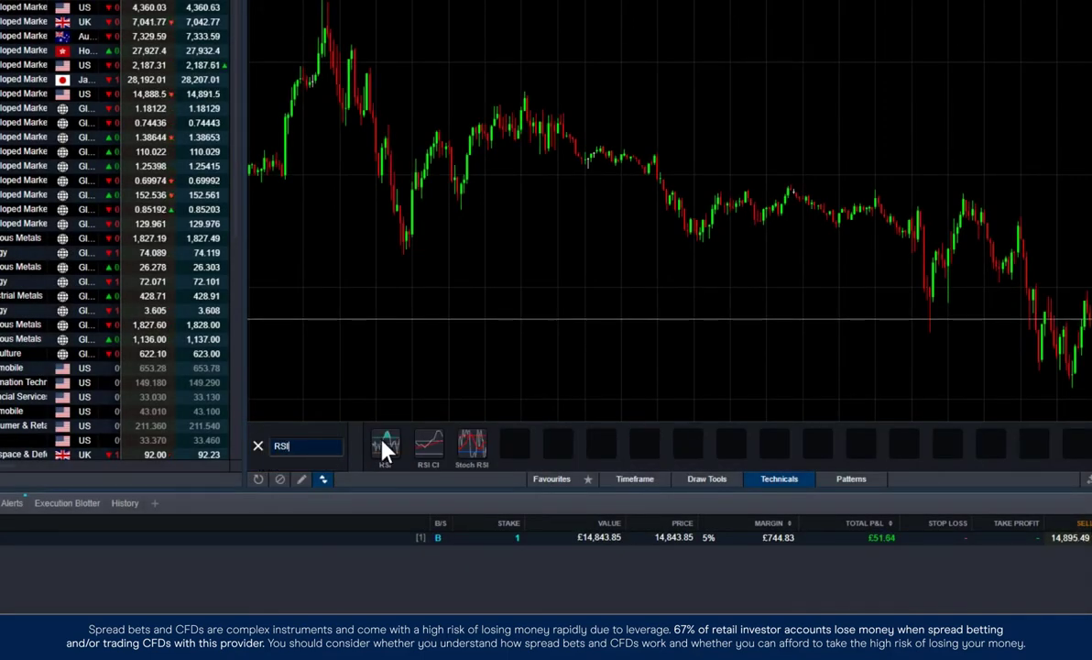
left_click(387, 442)
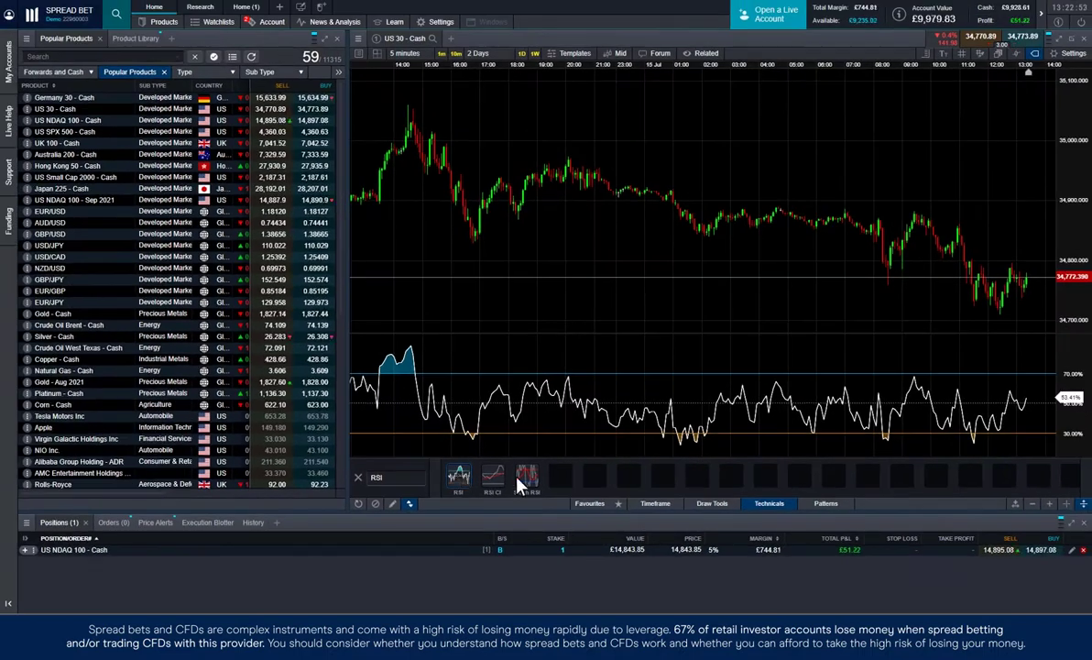
left_click(826, 503)
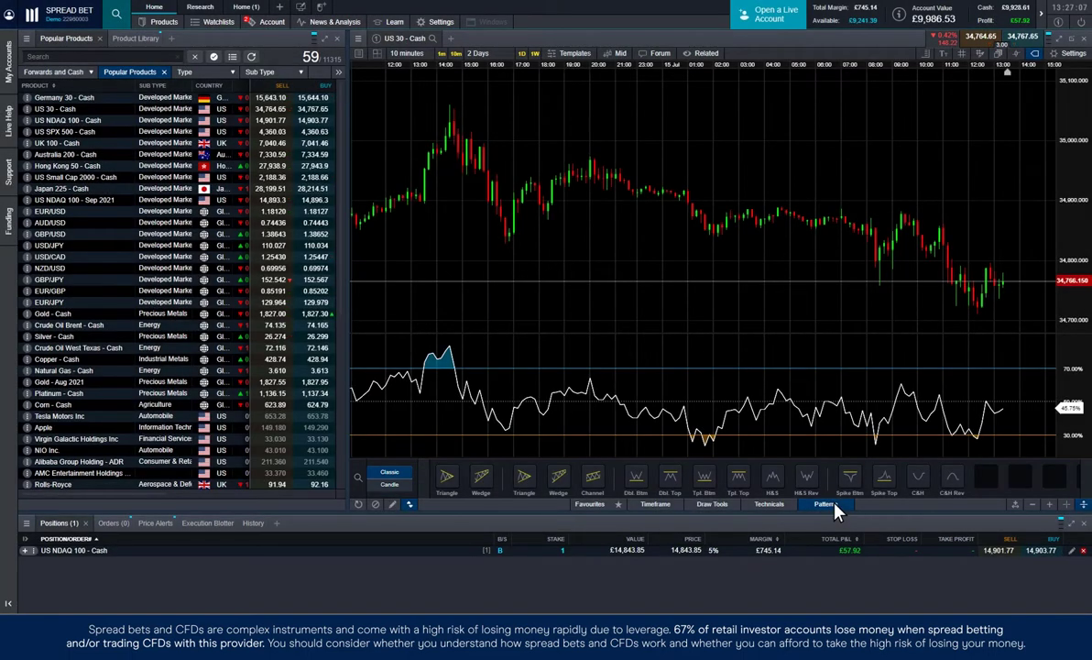
Step: Hide the pattern tools and save the RSI chart setup to Template 1
left_click(835, 503)
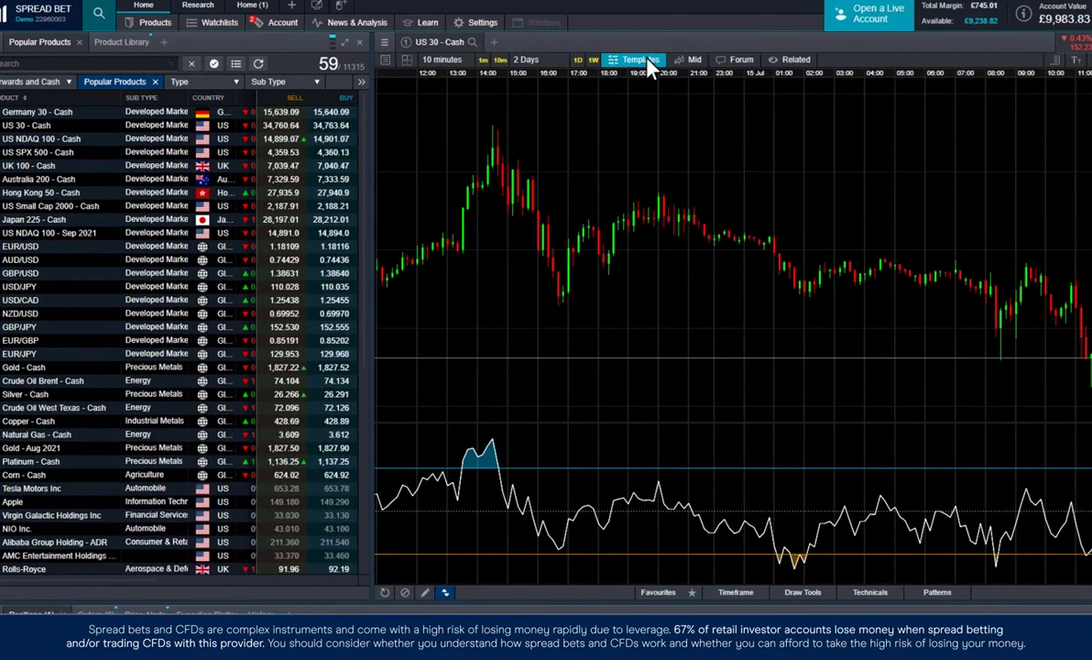
left_click(580, 55)
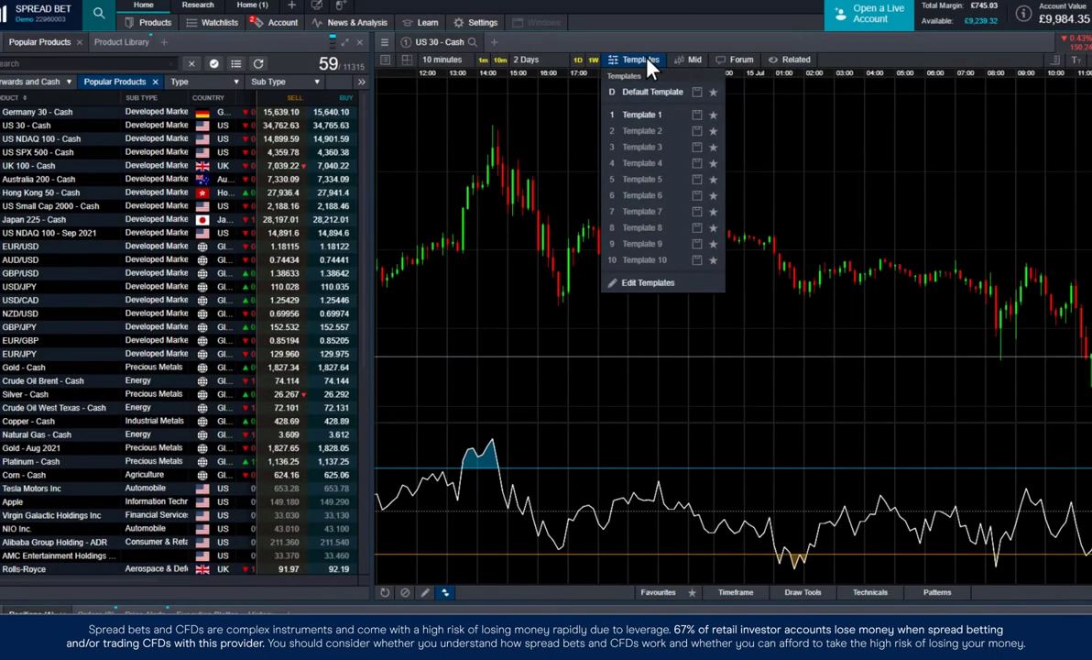
left_click(697, 116)
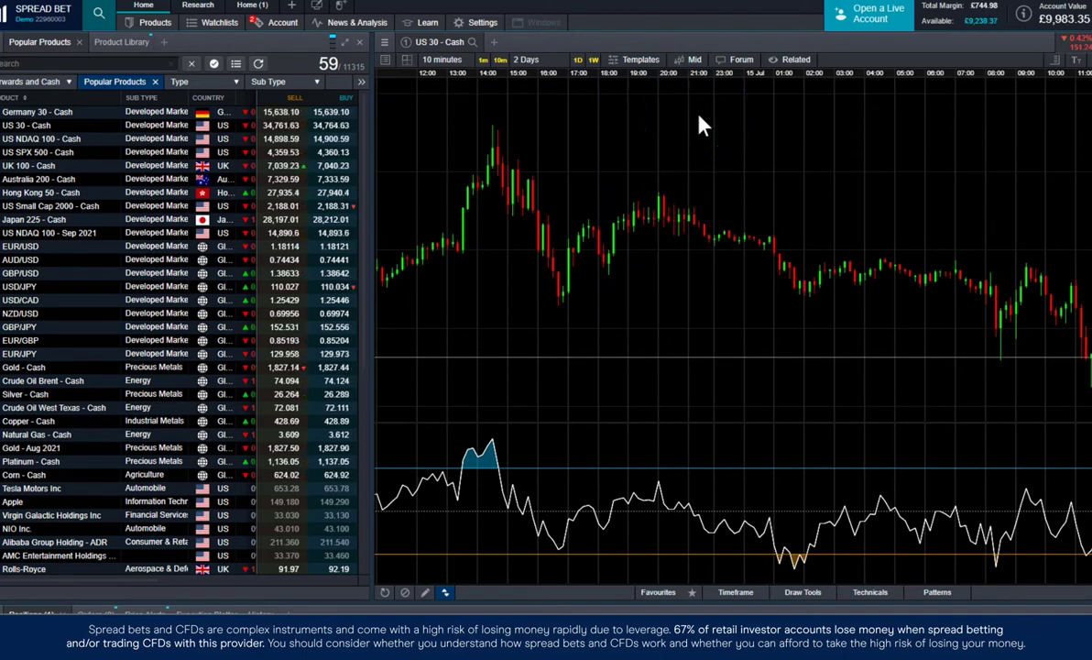
left_click(646, 60)
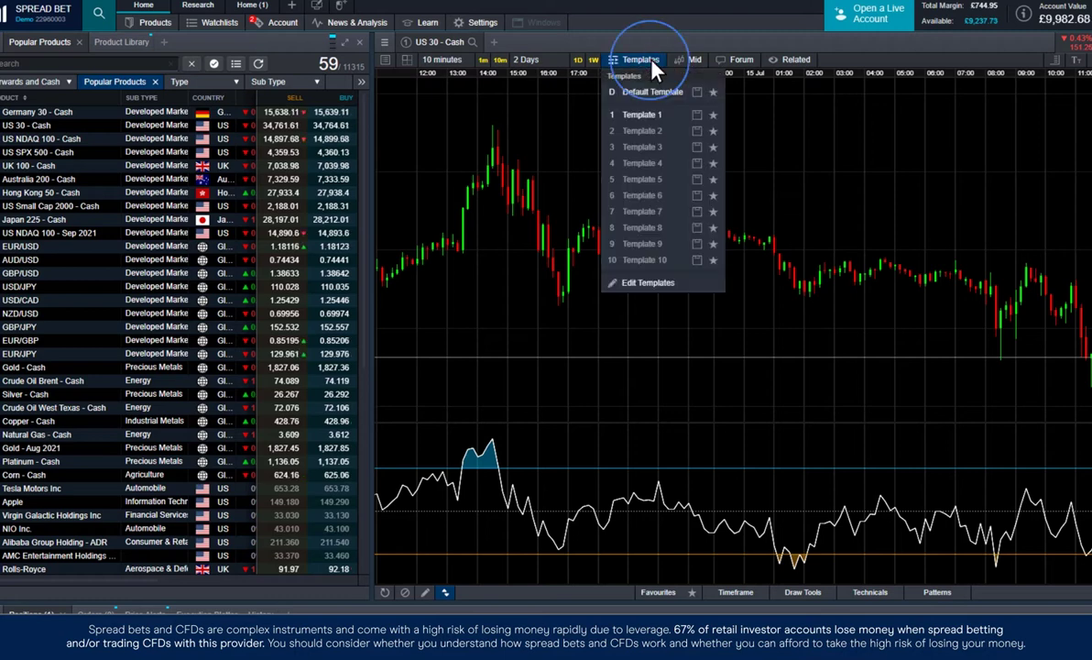
Step: Rename Template 1 to 'My template' in the Template Manager
left_click(676, 284)
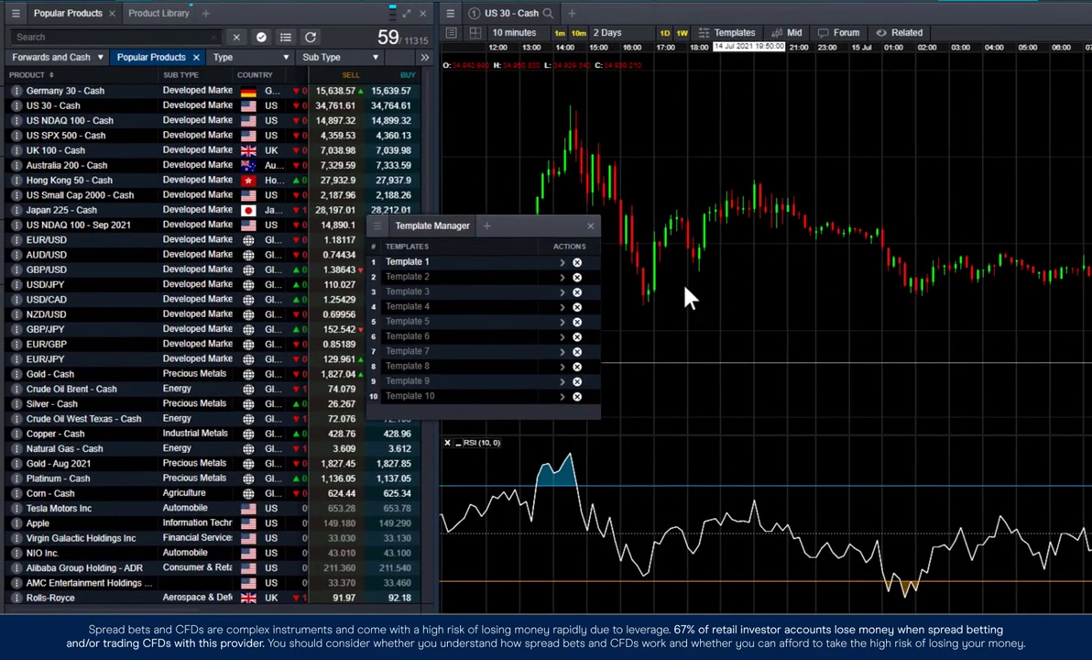
left_click(528, 264)
type("M")
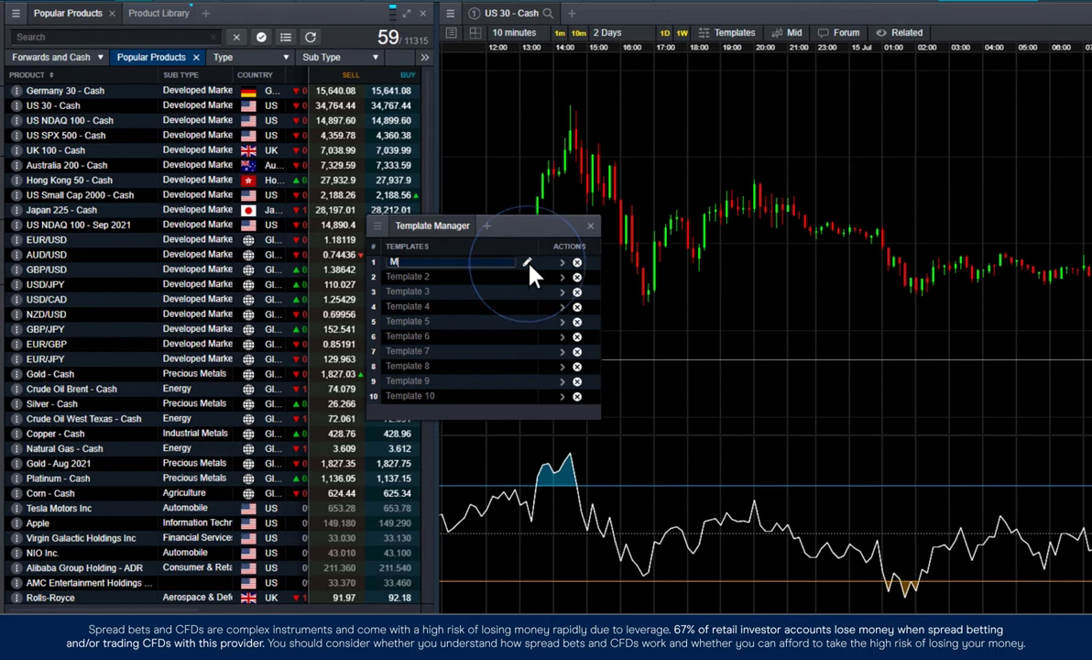
type("y template")
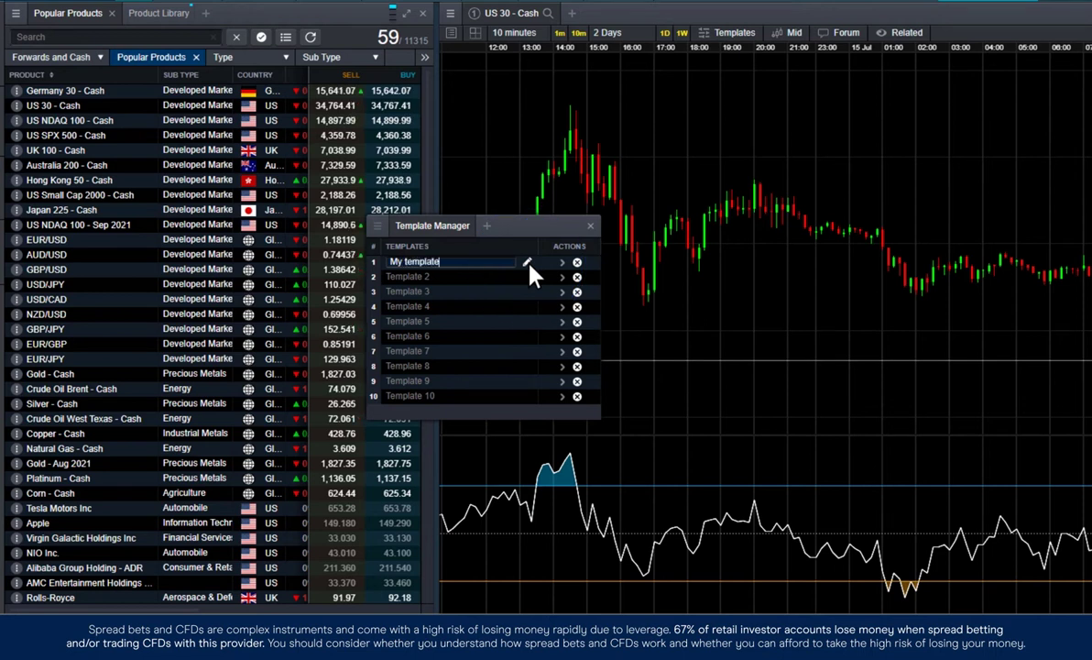
key("Return")
left_click(590, 227)
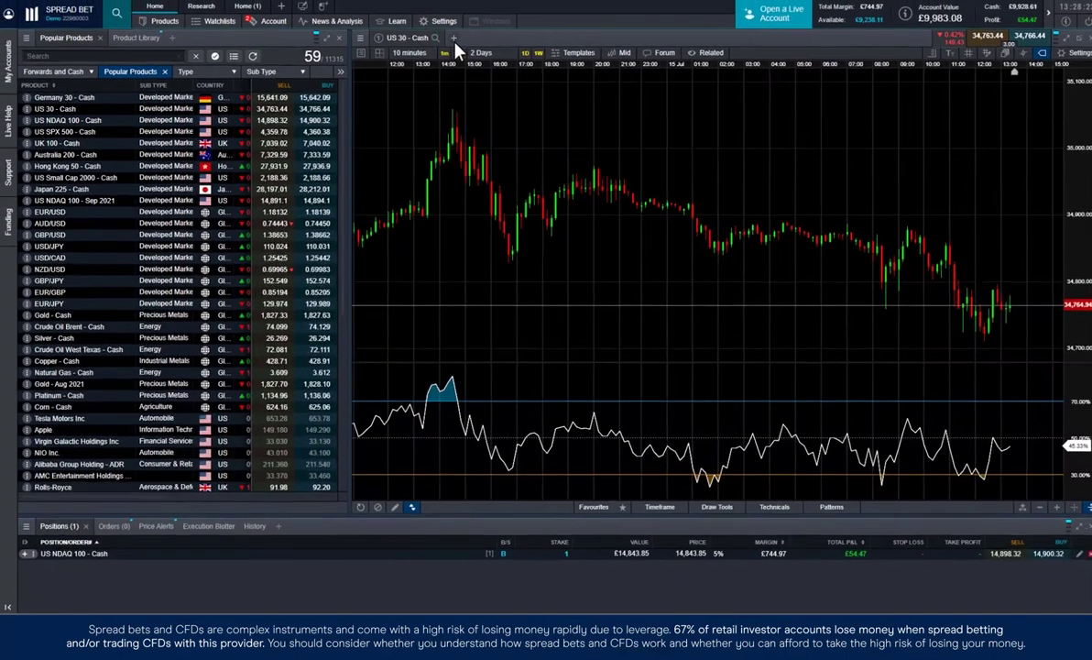
left_click(572, 13)
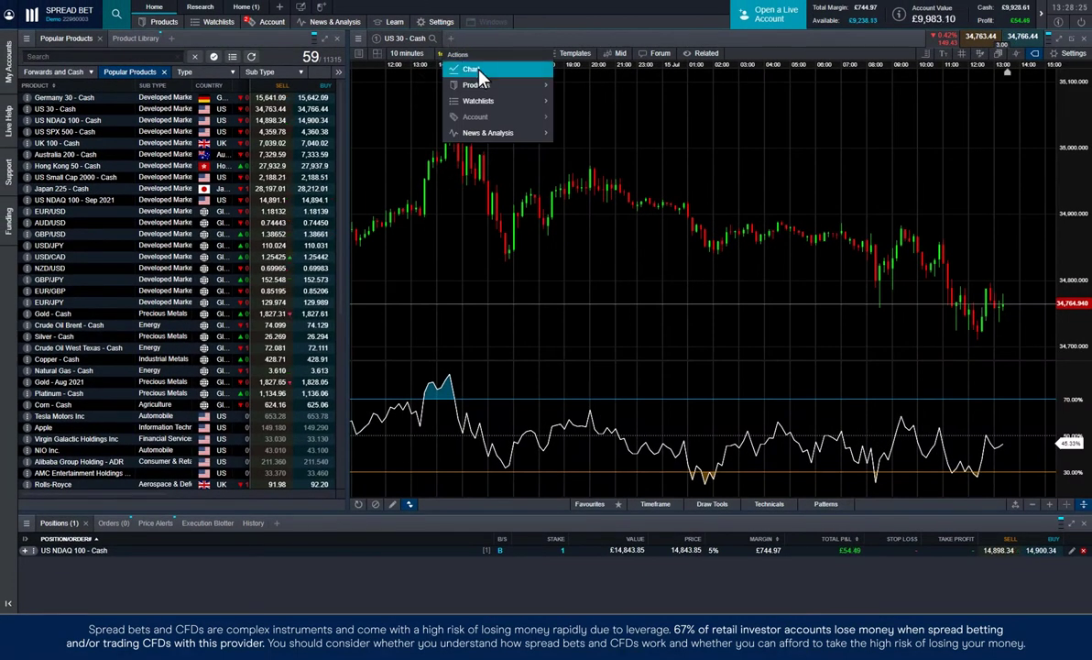
Step: Chart UK 100 - Cash with My template, remove the RSI pane, and return to US 30
left_click(473, 70)
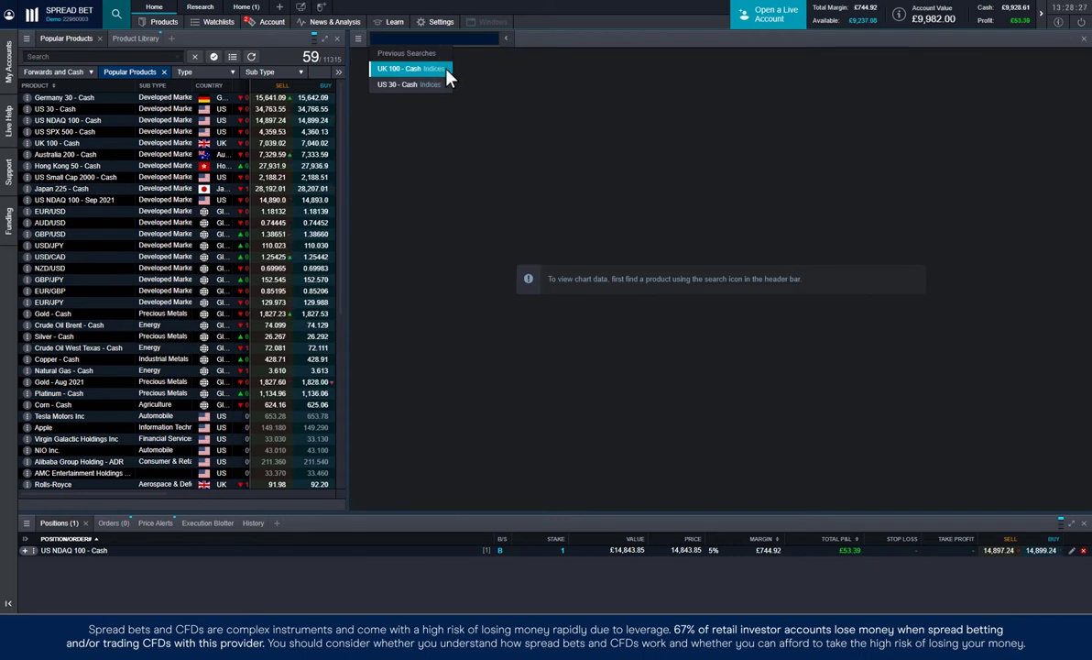
left_click(398, 76)
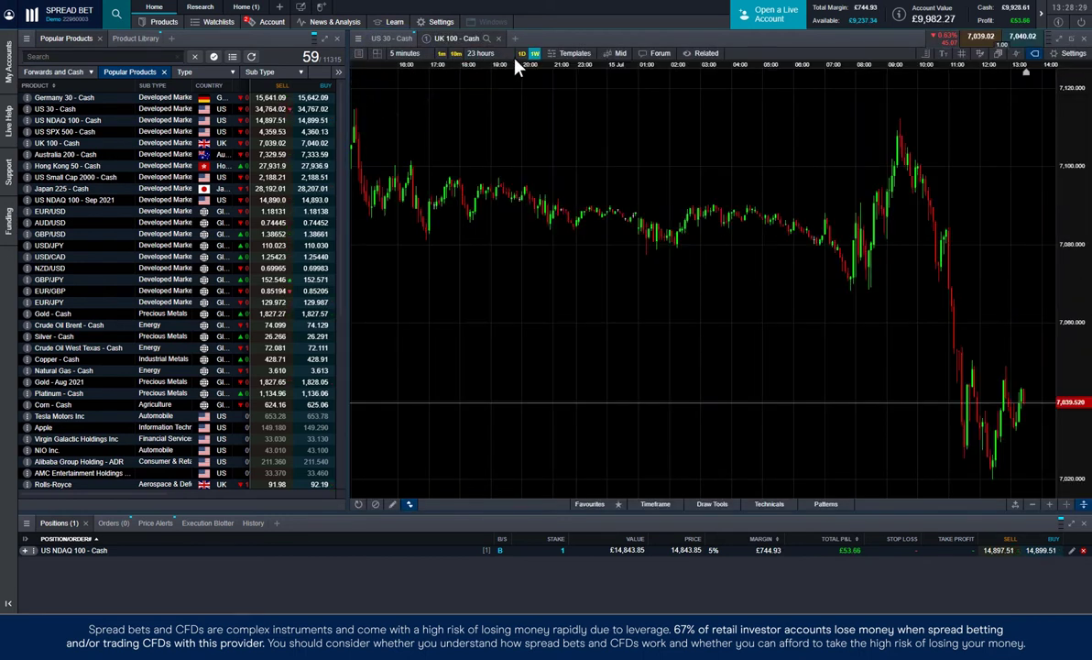
left_click(583, 54)
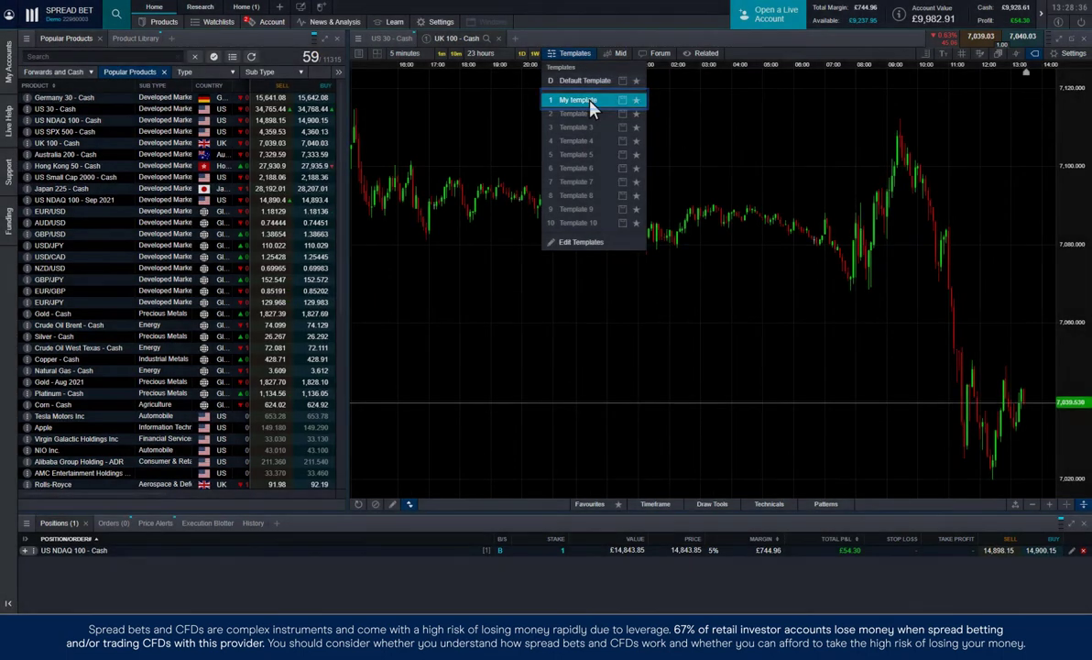
left_click(590, 104)
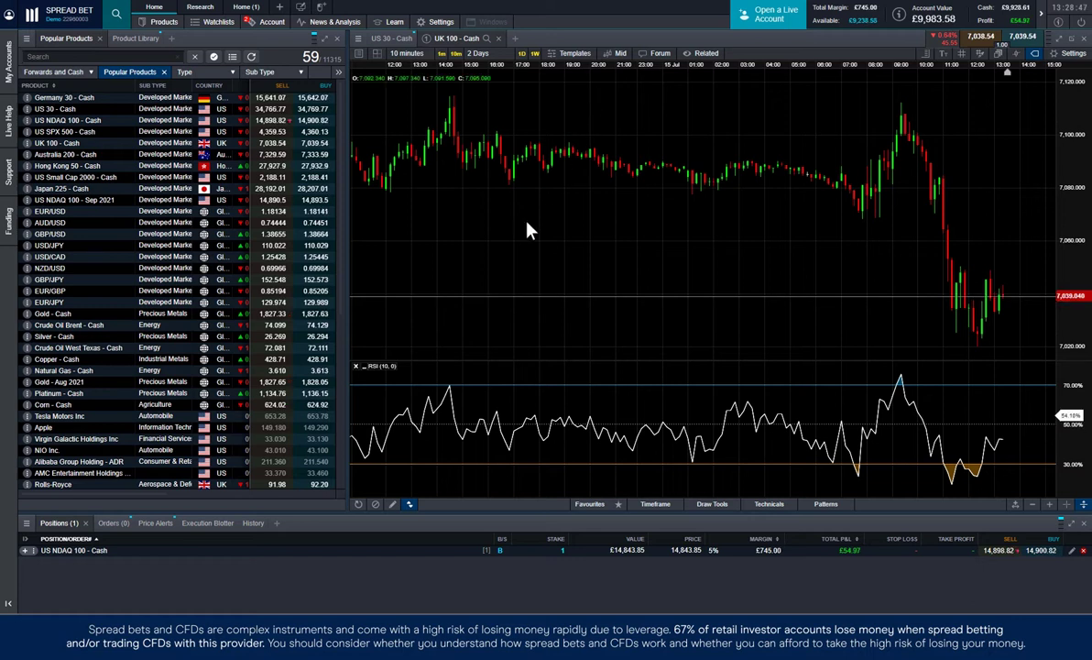
left_click(376, 505)
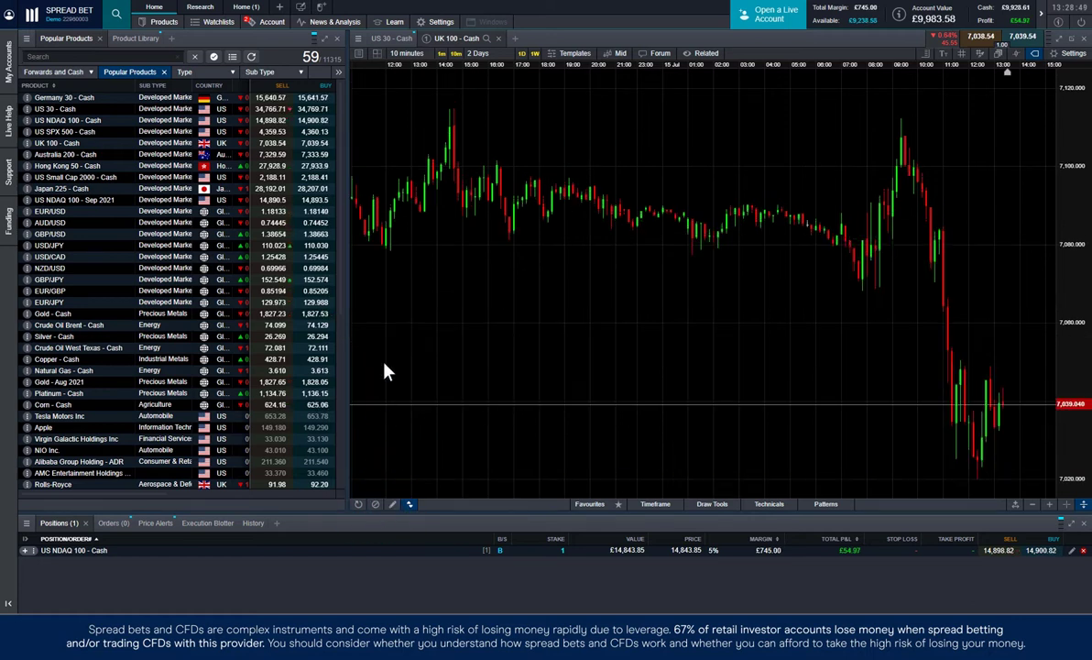
left_click(397, 38)
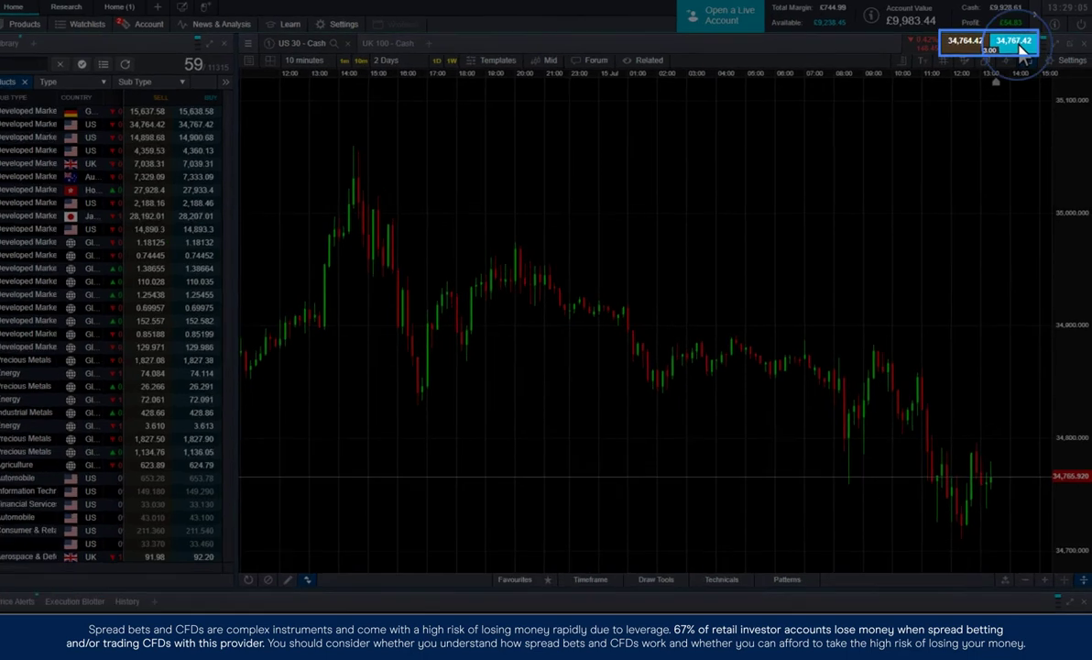
Step: Open and close a US 30 buy deal ticket, then open the chart's product menu
left_click(1026, 40)
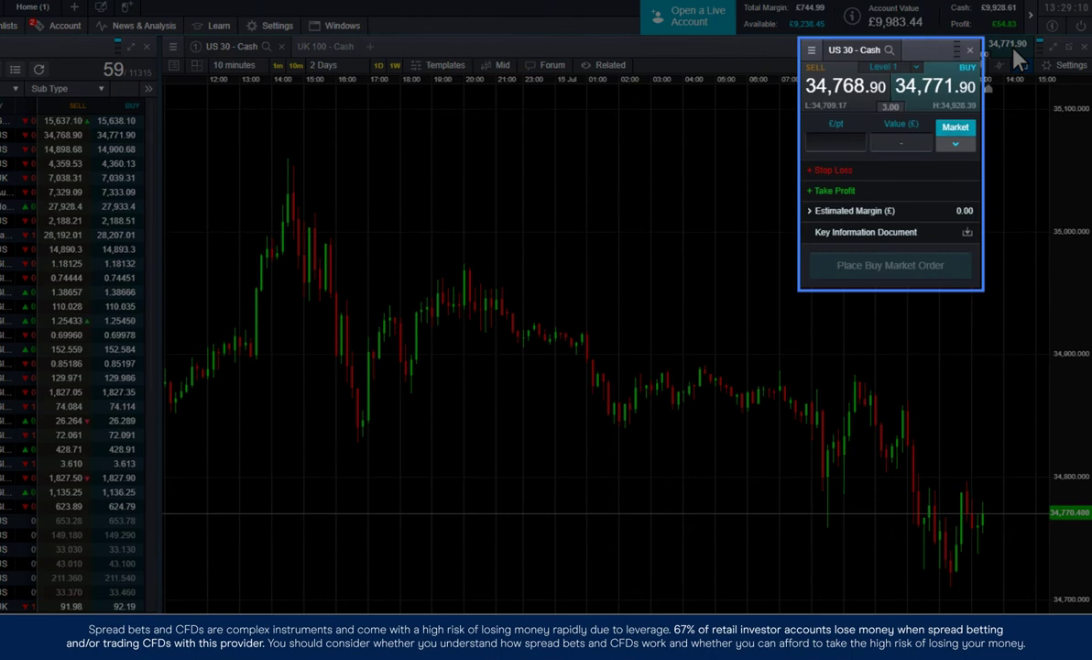
left_click(970, 50)
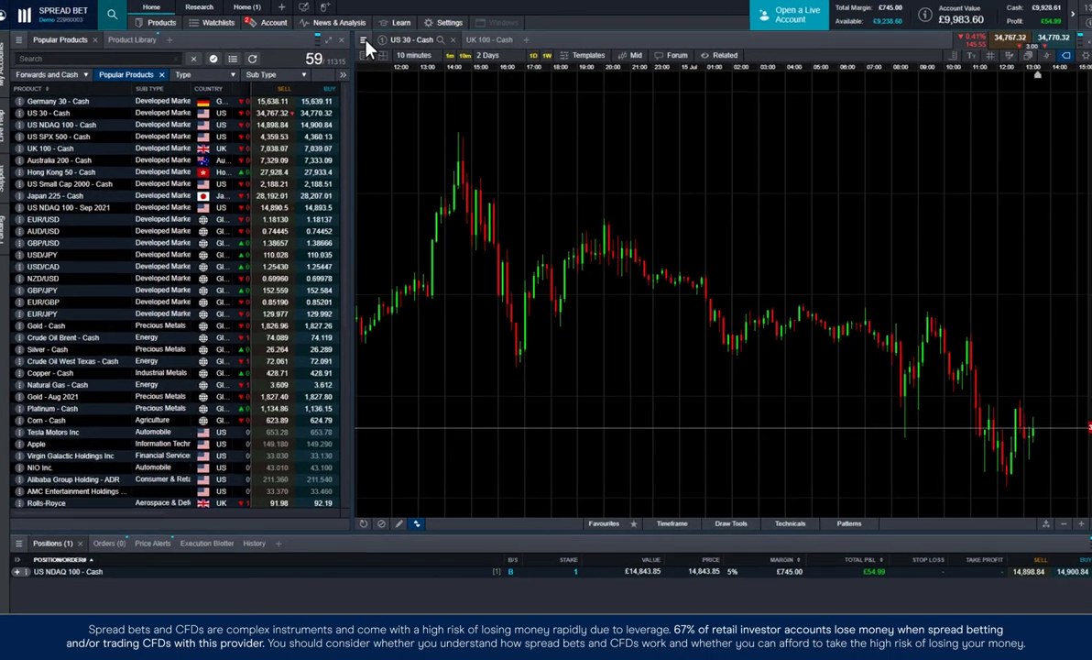
left_click(358, 39)
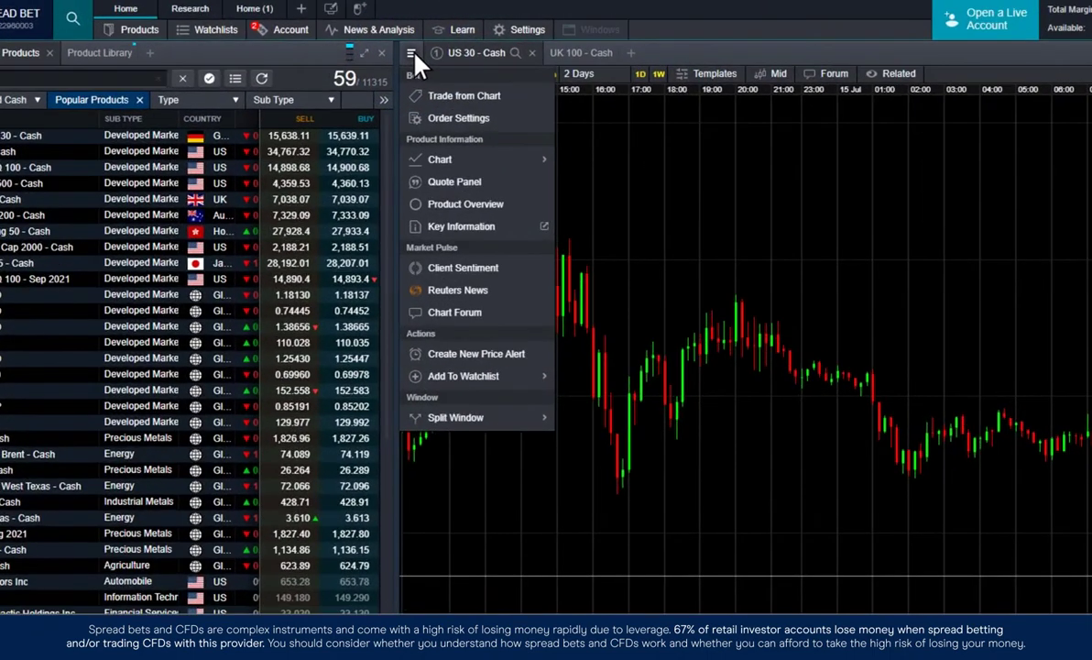
Step: Trade from Chart: set a US 30 buy's stop loss to 34,413.70, take profit to 35,182.96
left_click(458, 99)
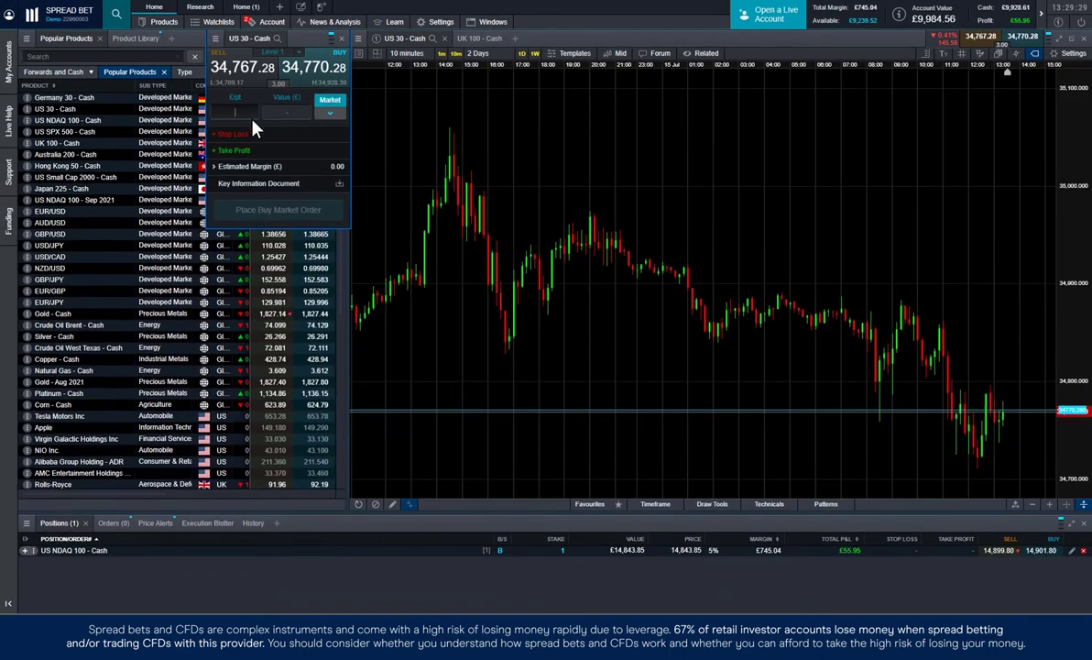
left_click(213, 142)
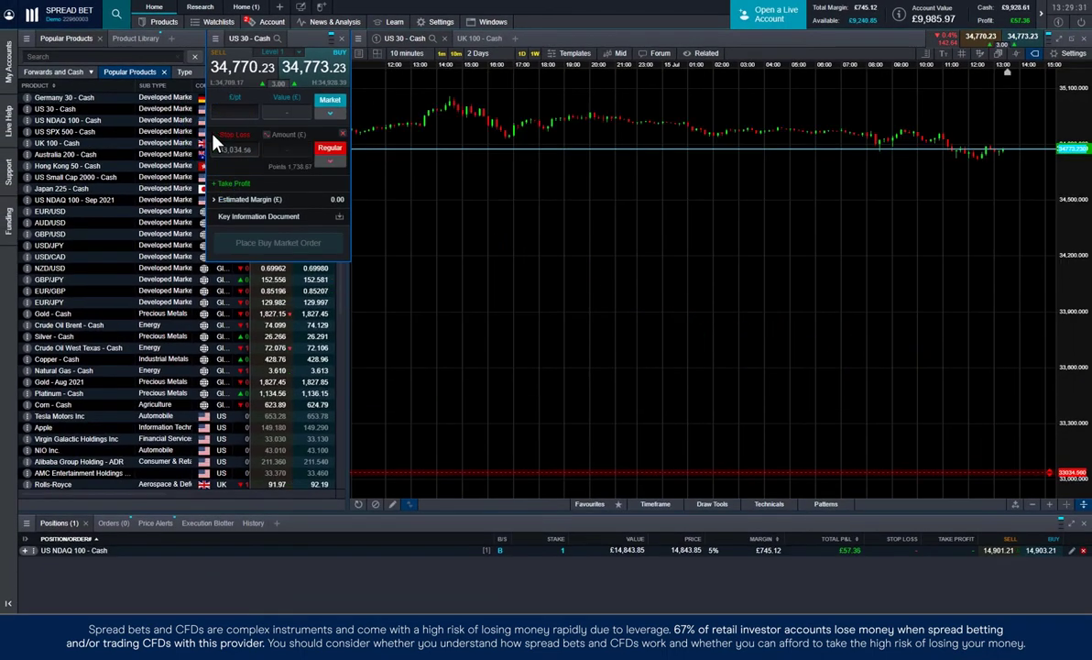
left_click(220, 184)
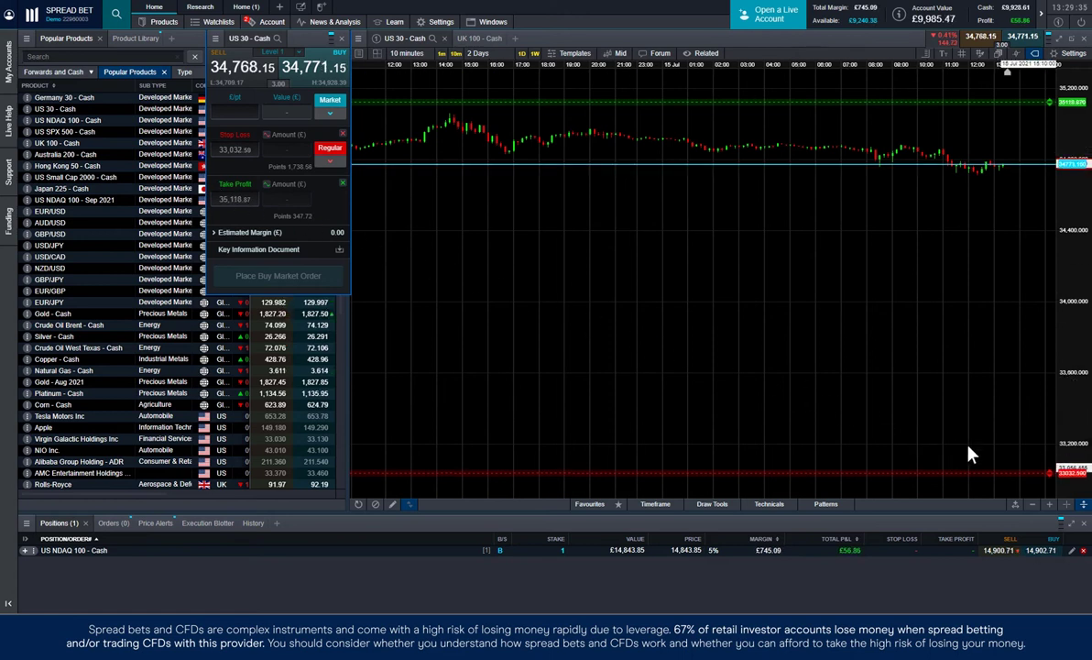
left_click_drag(1051, 482, 1052, 236)
left_click_drag(1051, 126, 1052, 97)
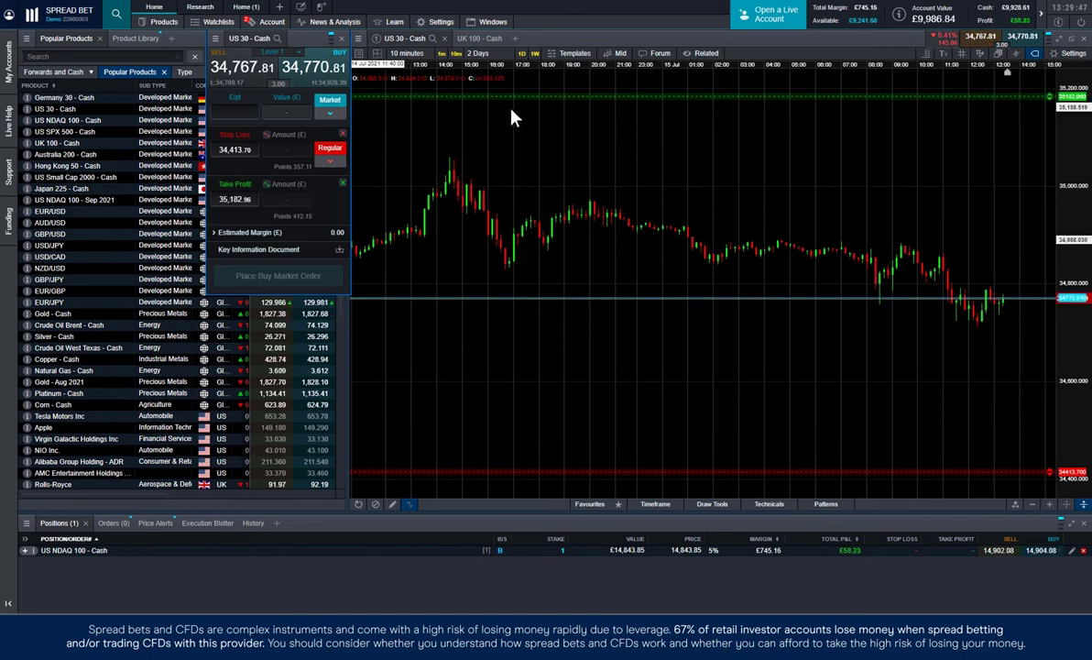
left_click(335, 115)
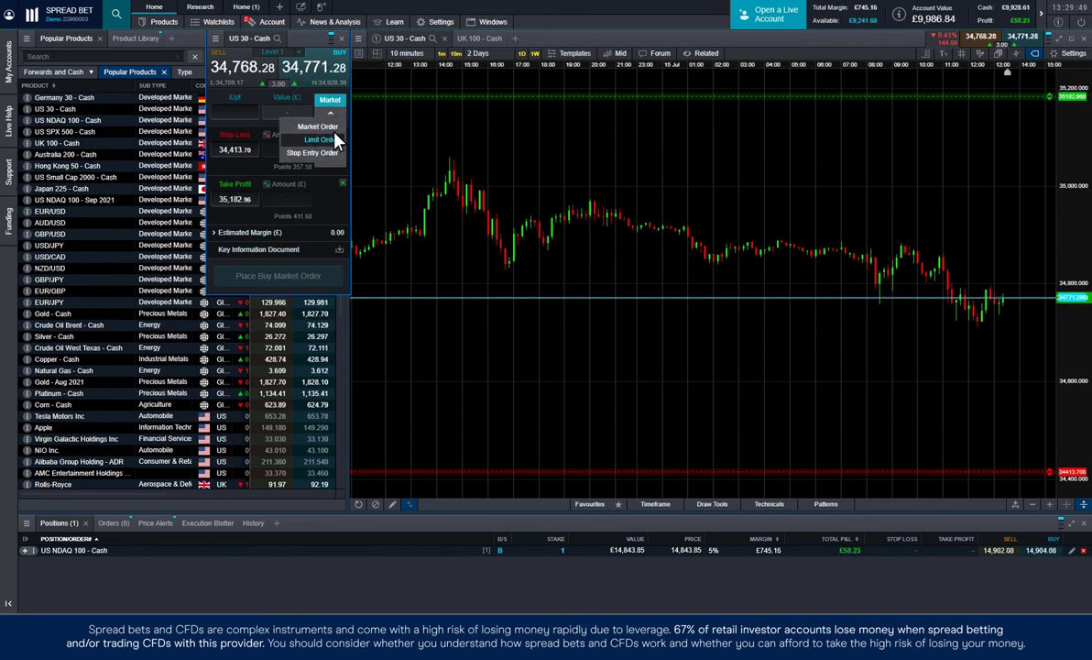